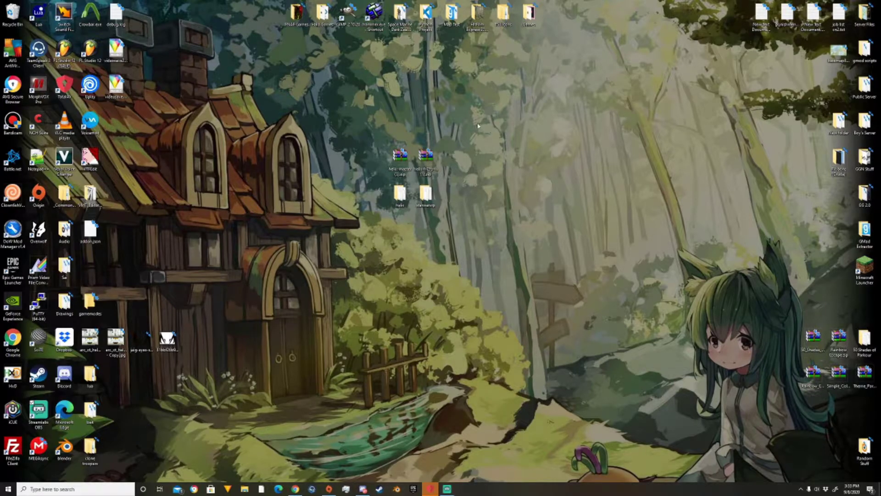
left_click_drag(477, 123, 380, 215)
left_click(439, 197)
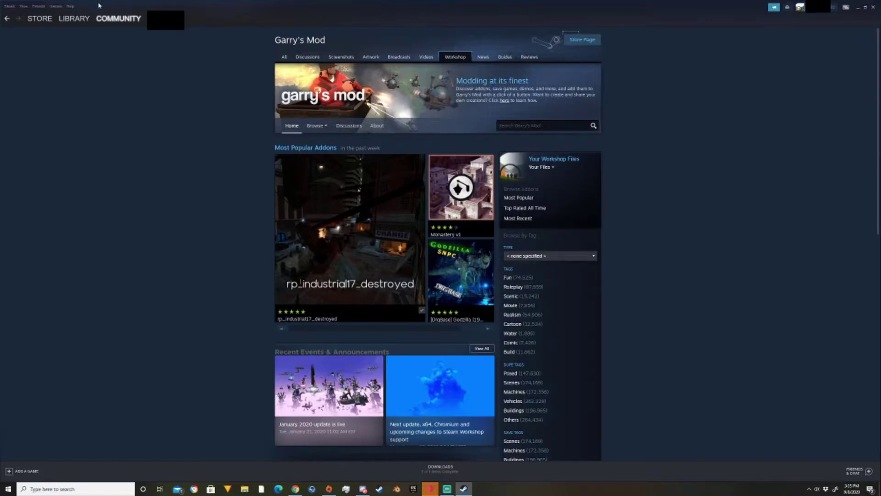
- Open the Steam Workshop home, sort the workshops by Your Playtime, and open the Garry's Mod workshop
mouse_move(103, 24)
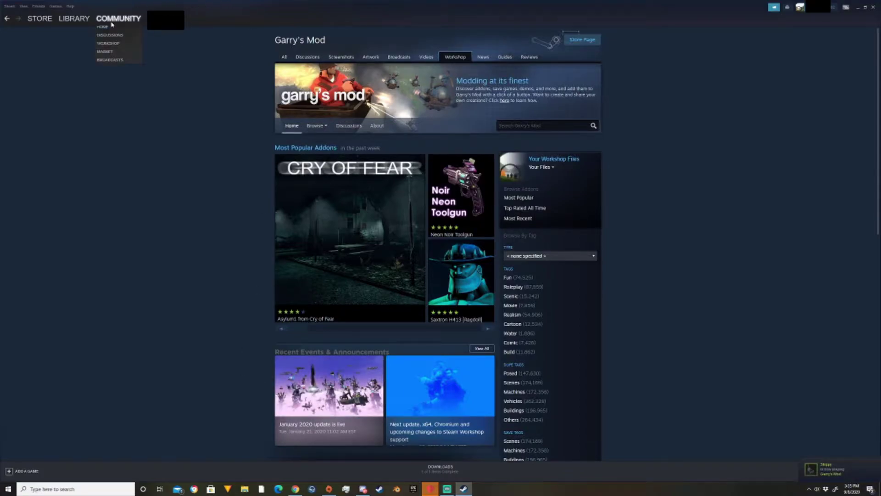
left_click(109, 44)
mouse_move(118, 33)
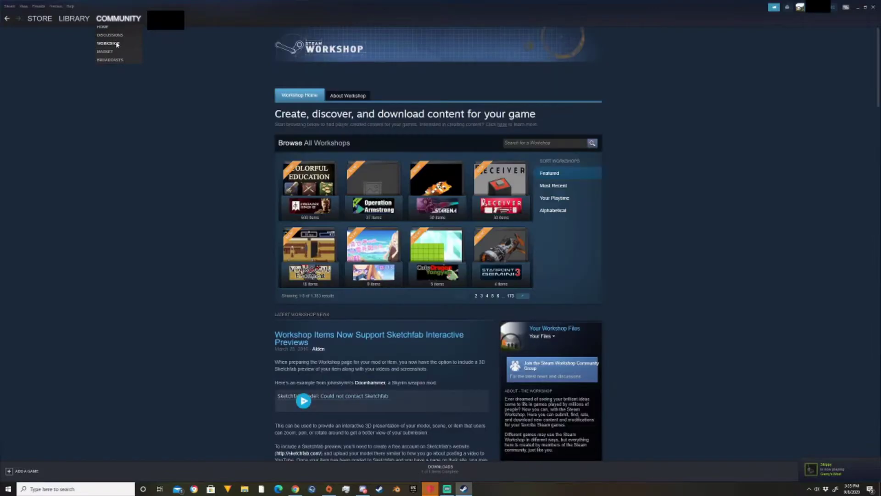
triple_click(591, 108)
left_click(591, 108)
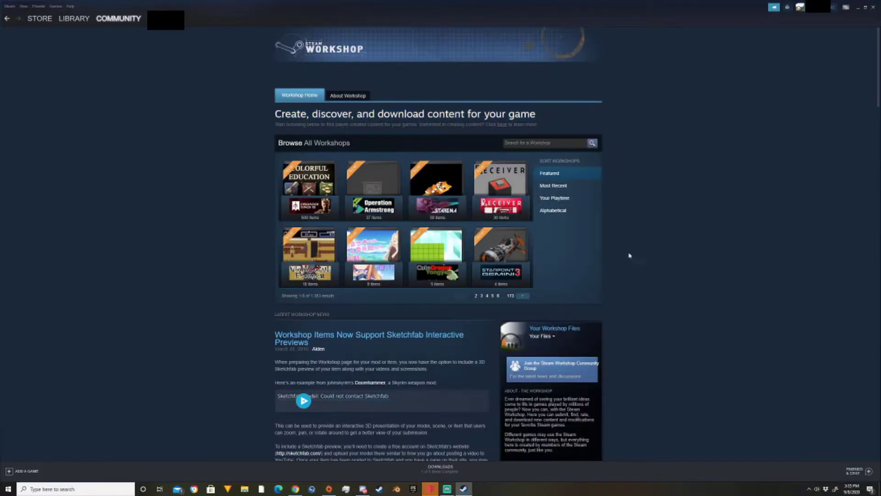
left_click(567, 199)
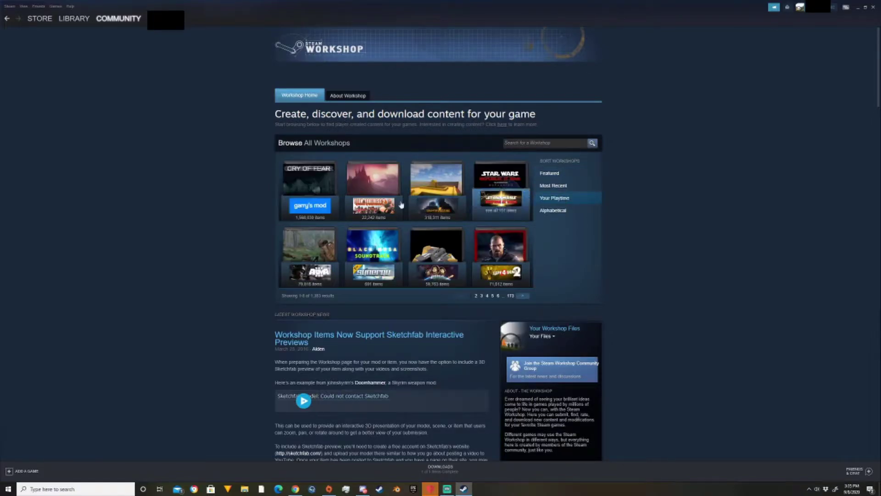
left_click(324, 207)
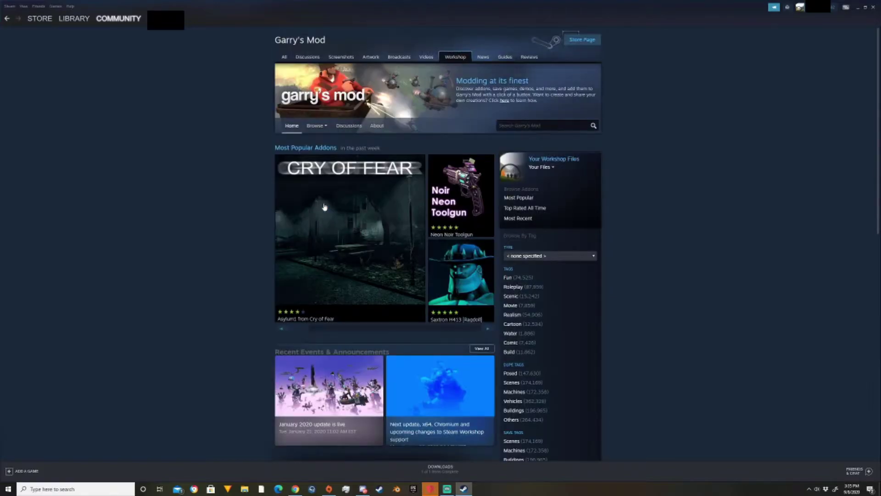
- Open the Garry's Mod workshop from the game's page in the library
mouse_move(74, 21)
left_click(73, 19)
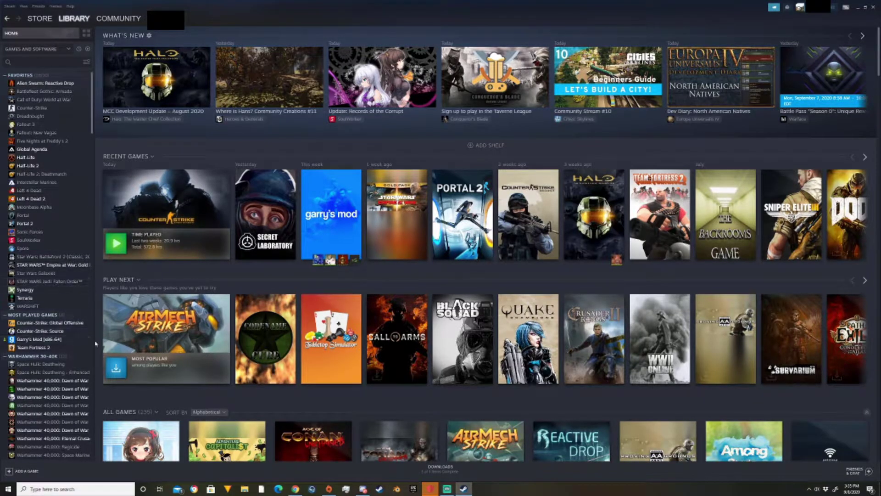
left_click(61, 342)
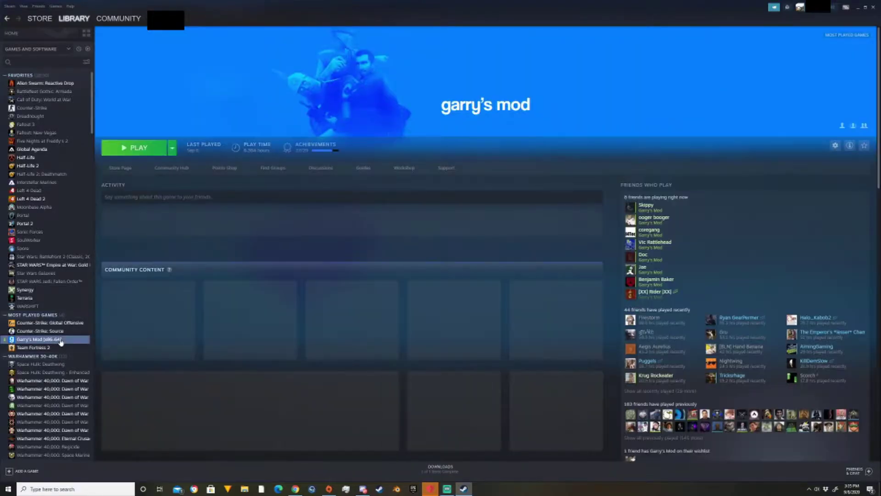
left_click(408, 168)
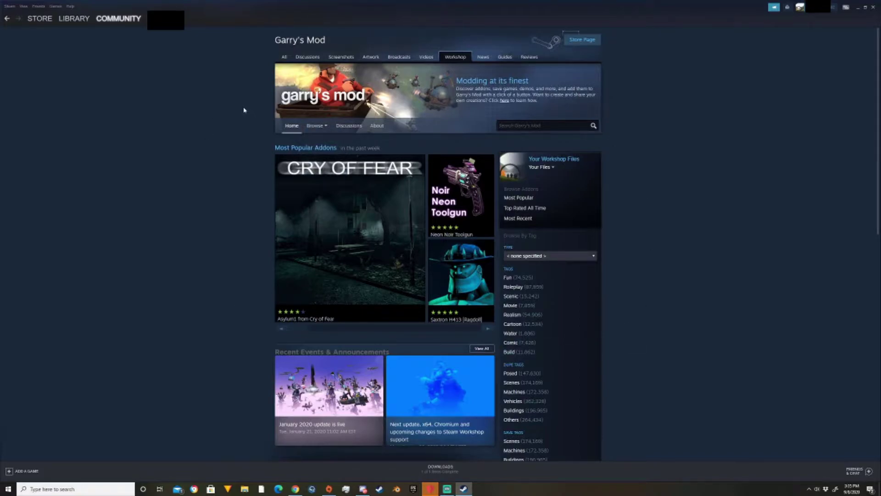
- Browse the Garry's Mod workshop collections and start creating a new collection
mouse_move(322, 129)
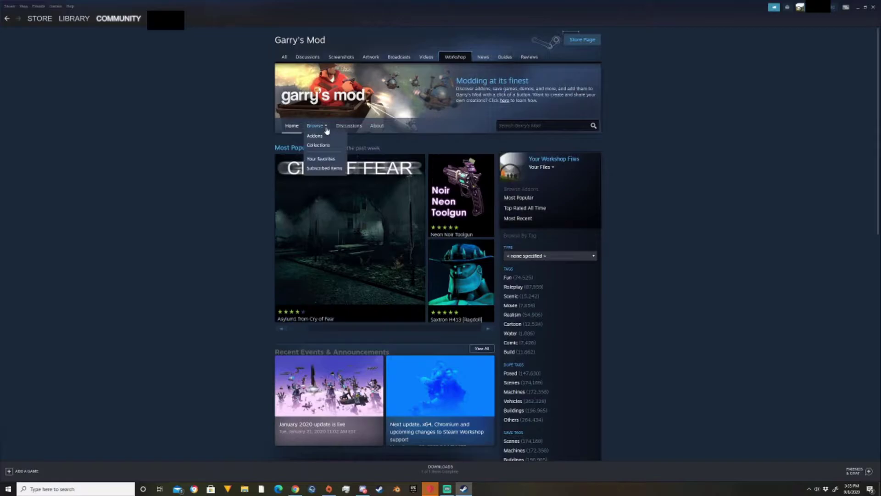
left_click(311, 146)
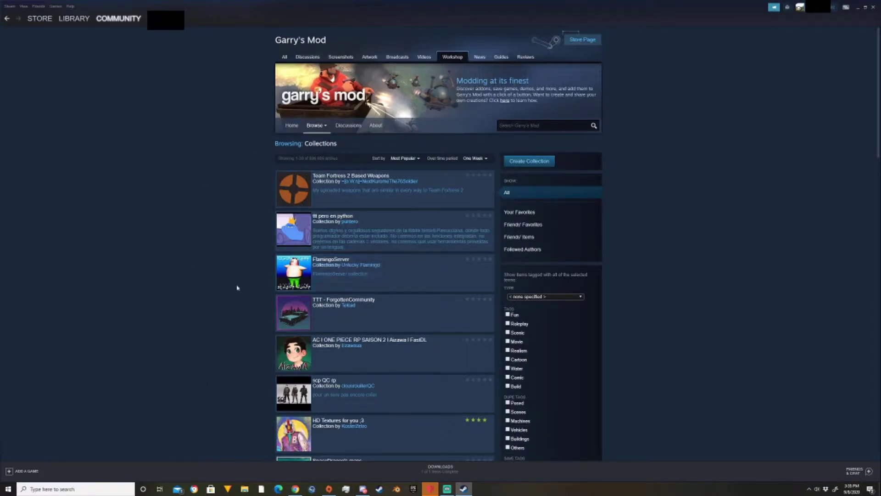
scroll(384, 248, "down", 3)
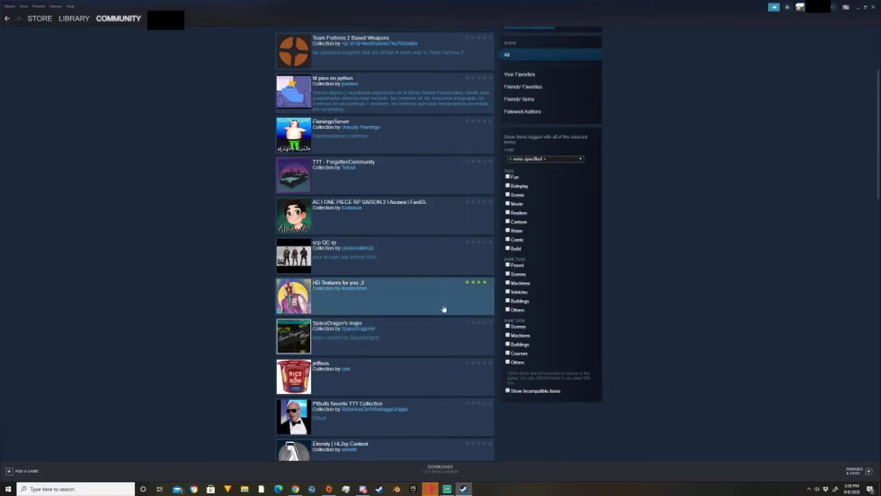
scroll(365, 150, "up", 1)
scroll(365, 150, "up", 2)
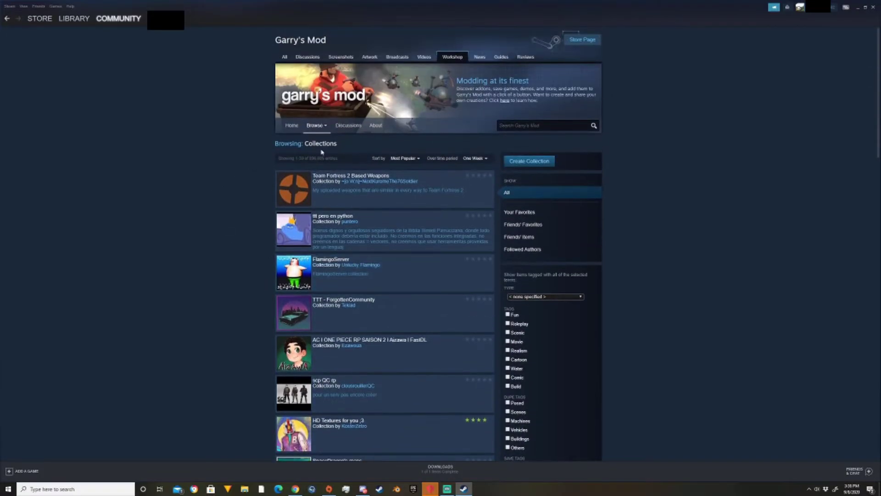
left_click(521, 162)
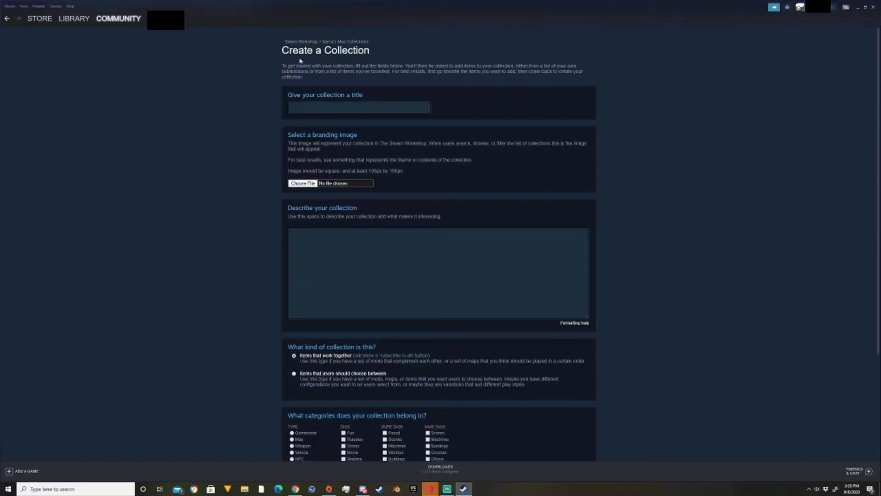
left_click_drag(269, 66, 564, 120)
left_click(222, 121)
left_click_drag(283, 86, 428, 115)
left_click(349, 66)
left_click_drag(277, 66, 539, 89)
left_click(359, 81)
- Title the collection "Test" and choose the Capture PNG ending in (4) from the Pictures folder as its branding image
left_click(349, 109)
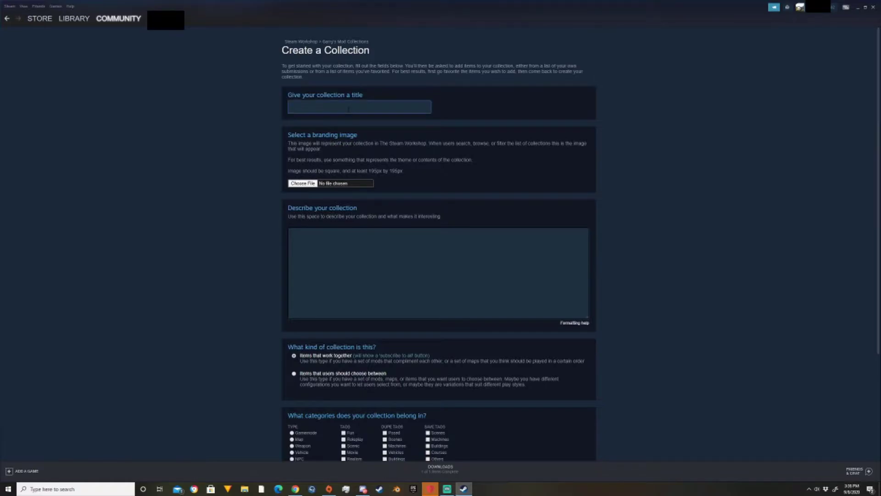
type("Test")
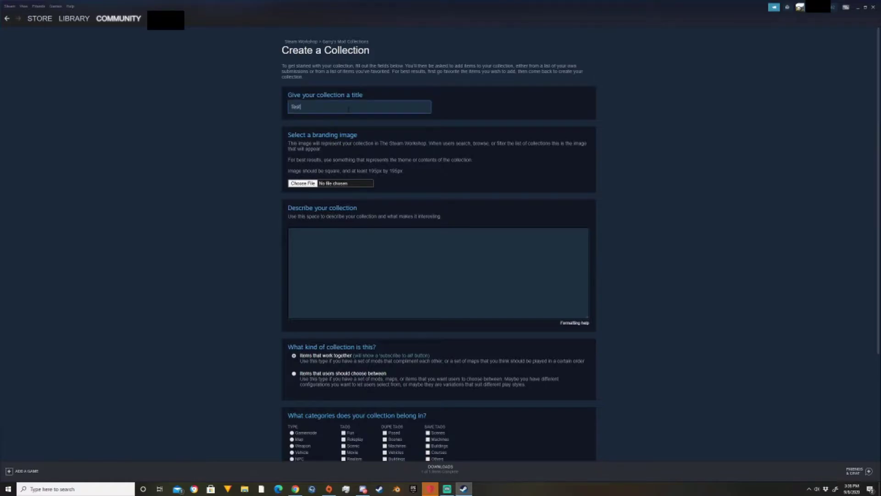
left_click(311, 185)
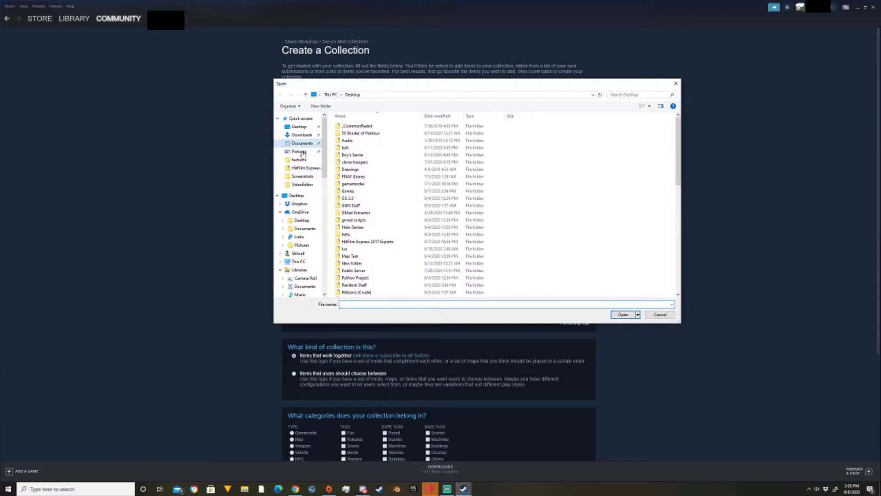
left_click(303, 154)
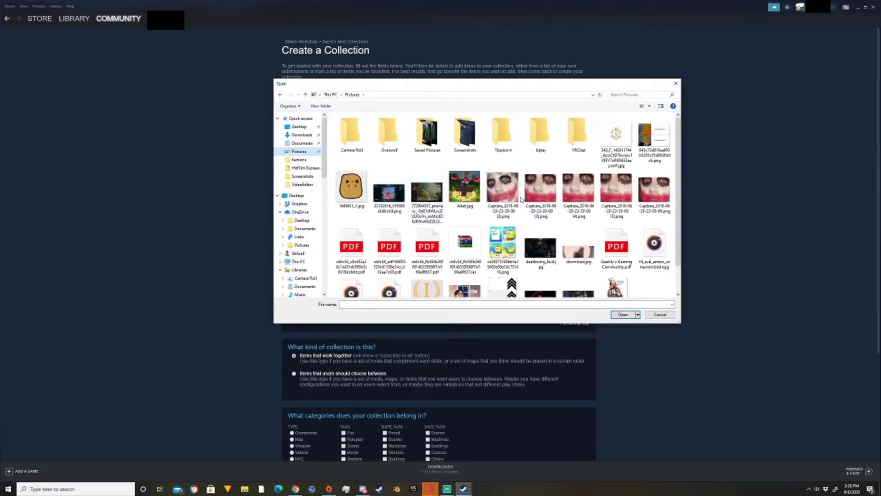
double_click(577, 188)
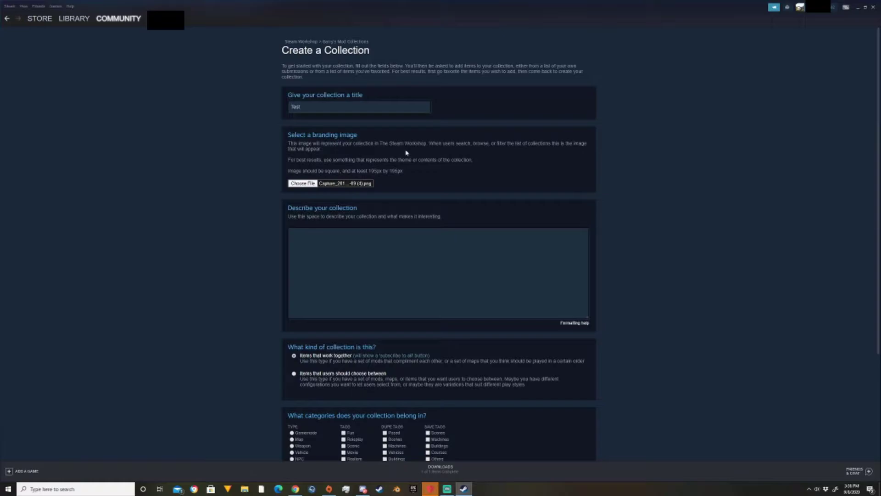
- Enter "This collection is for testing purposes" as the collection's description
left_click(358, 251)
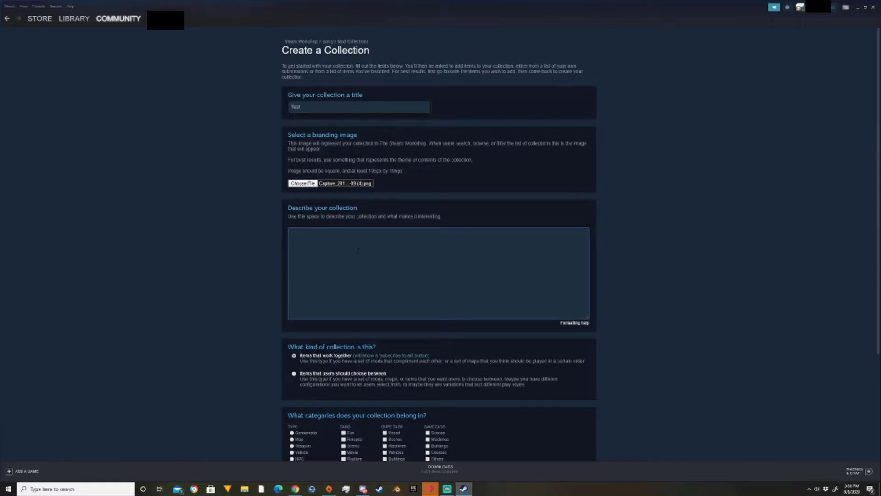
type("This collection is for testing purposes")
left_click(193, 212)
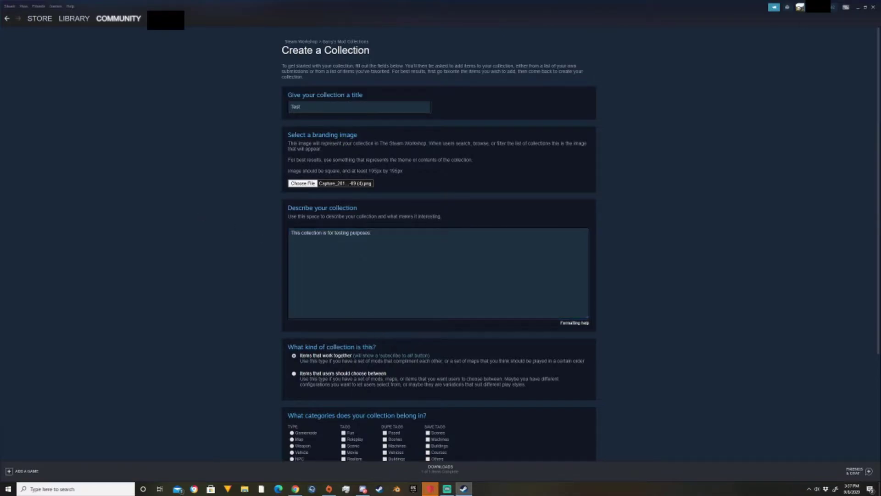
scroll(280, 301, "down", 3)
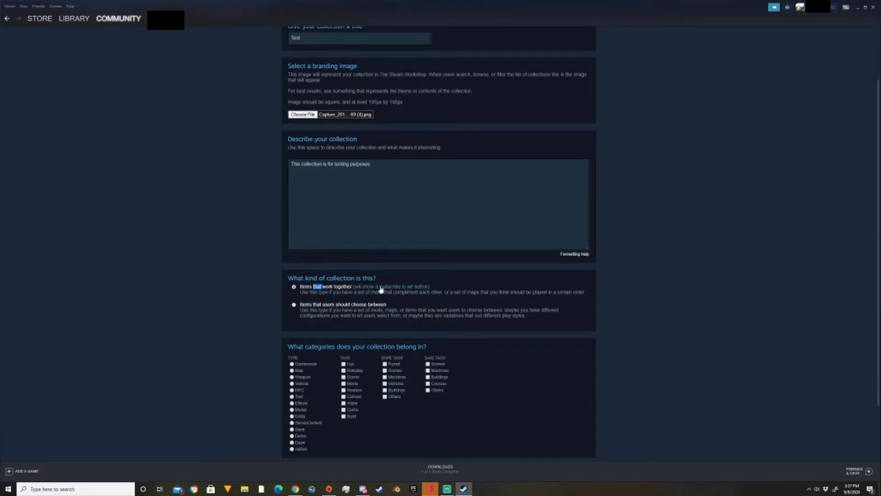
left_click_drag(380, 288, 413, 287)
left_click_drag(300, 304, 419, 303)
left_click(419, 295)
left_click_drag(430, 287, 302, 291)
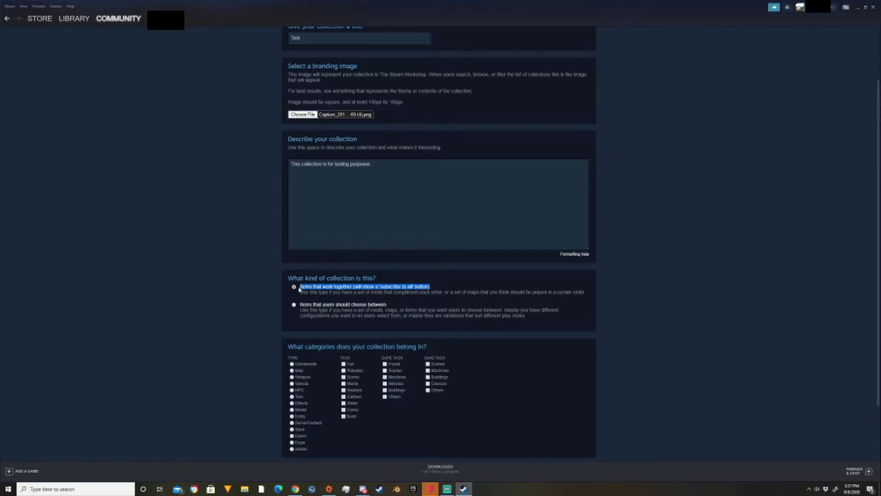
- Categorise the collection as type ServerContent with the Roleplay tag, and save it to continue to its contents
scroll(369, 316, "down", 3)
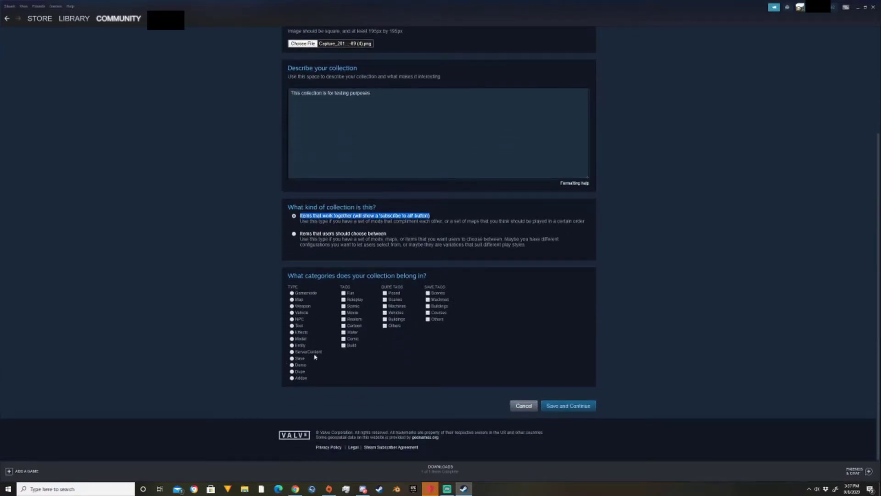
left_click(293, 352)
left_click(344, 299)
left_click(590, 410)
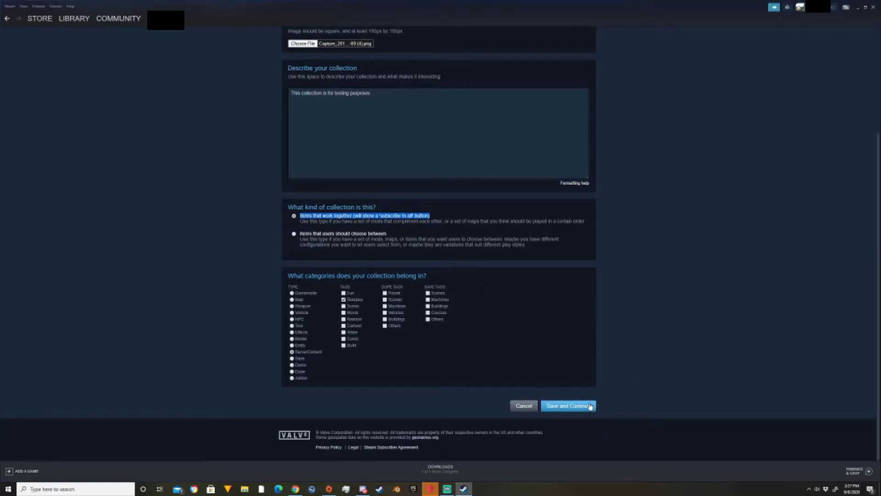
scroll(72, 181, "up", 3)
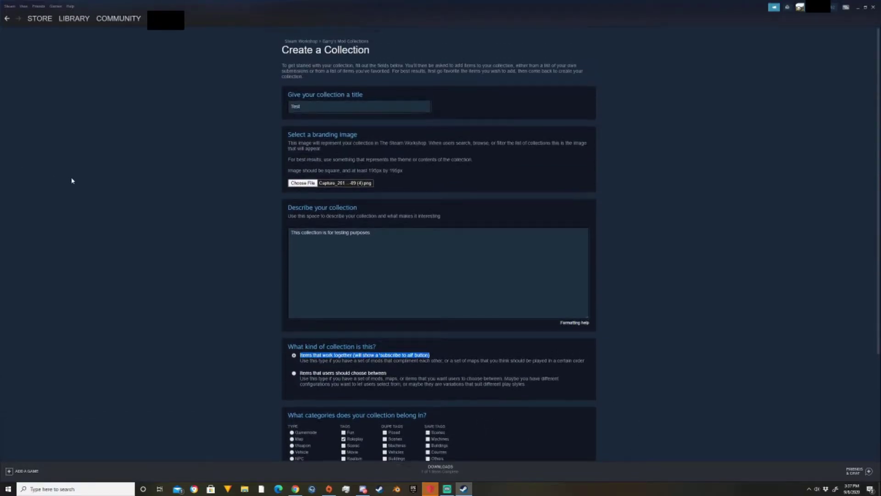
scroll(72, 181, "down", 3)
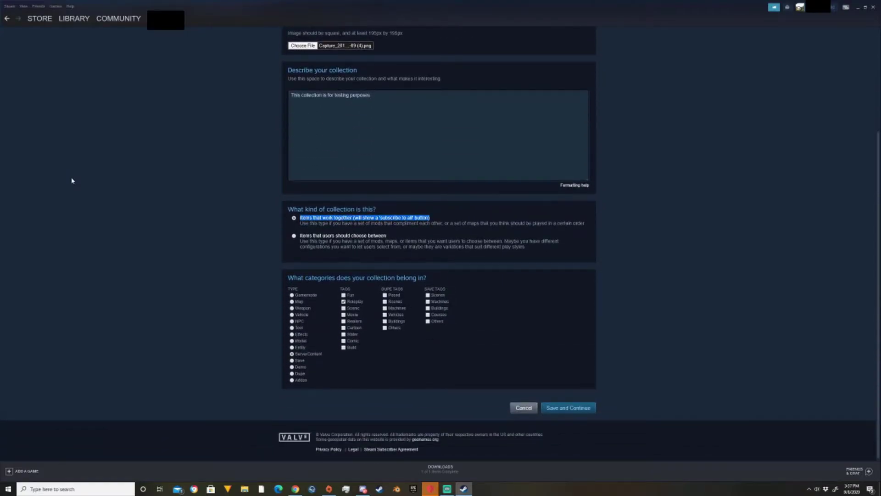
left_click(591, 408)
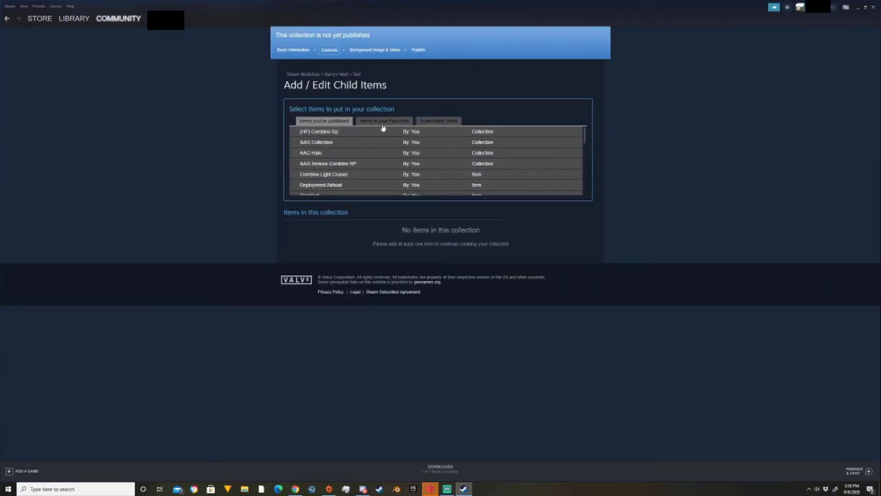
- Examine the published, favorite and subscribed item lists for items to put in the collection
left_click_drag(388, 85, 283, 86)
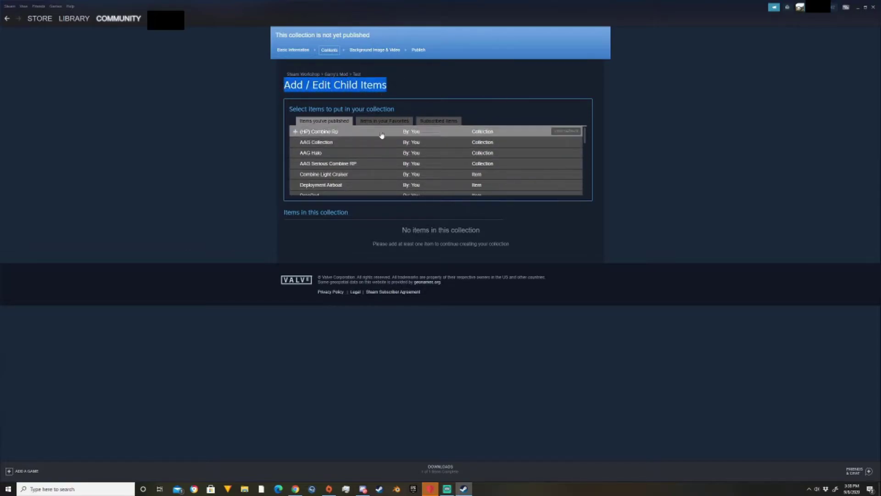
scroll(357, 158, "down", 5)
scroll(357, 159, "up", 5)
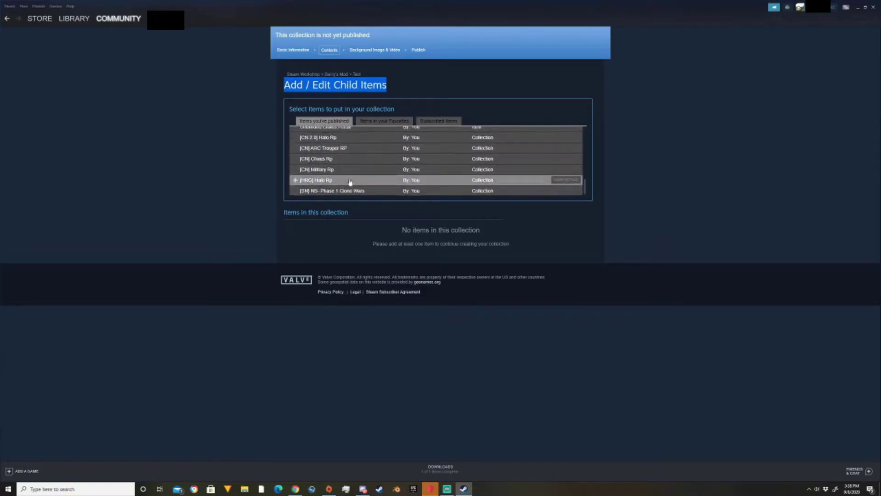
left_click(397, 122)
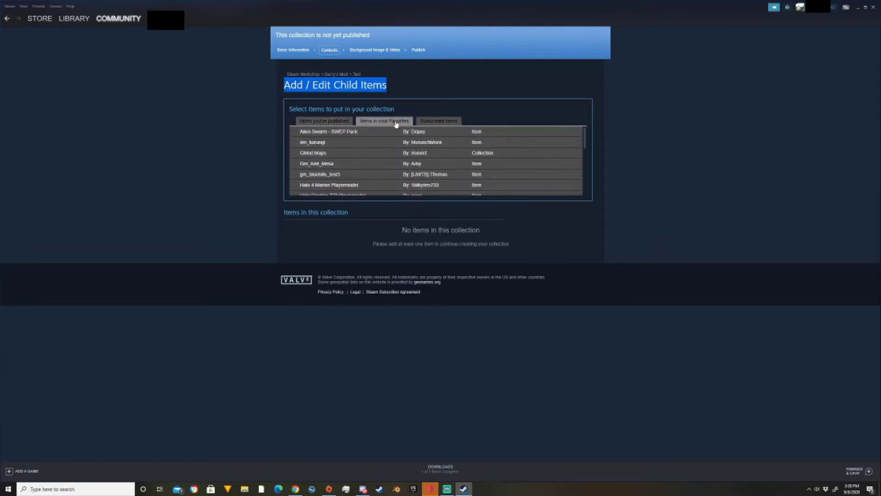
scroll(296, 163, "down", 6)
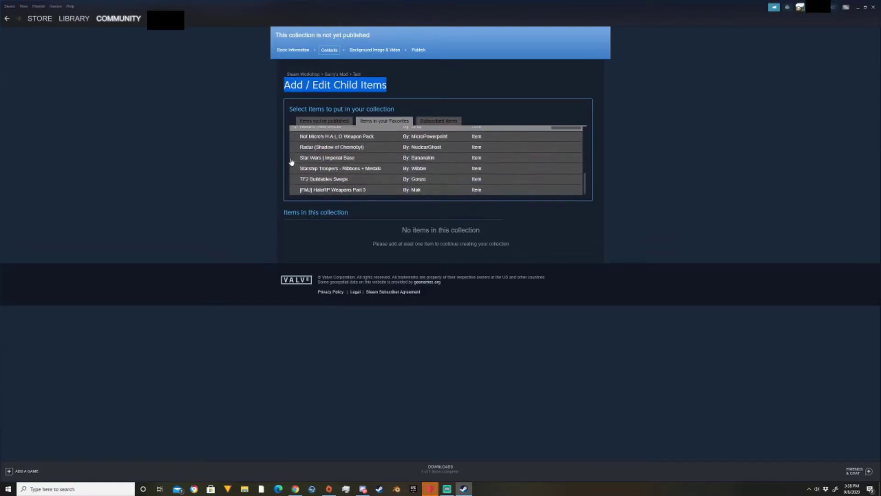
scroll(295, 184, "up", 6)
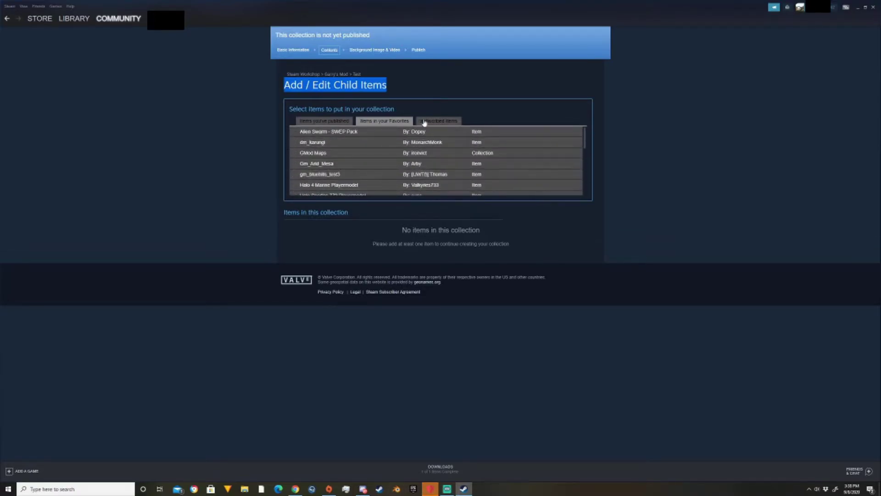
left_click(440, 121)
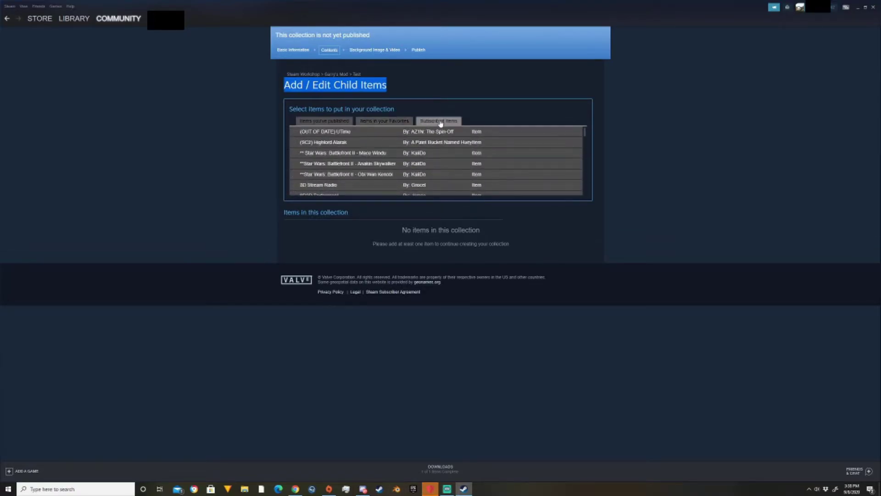
scroll(321, 159, "down", 4)
scroll(362, 165, "up", 5)
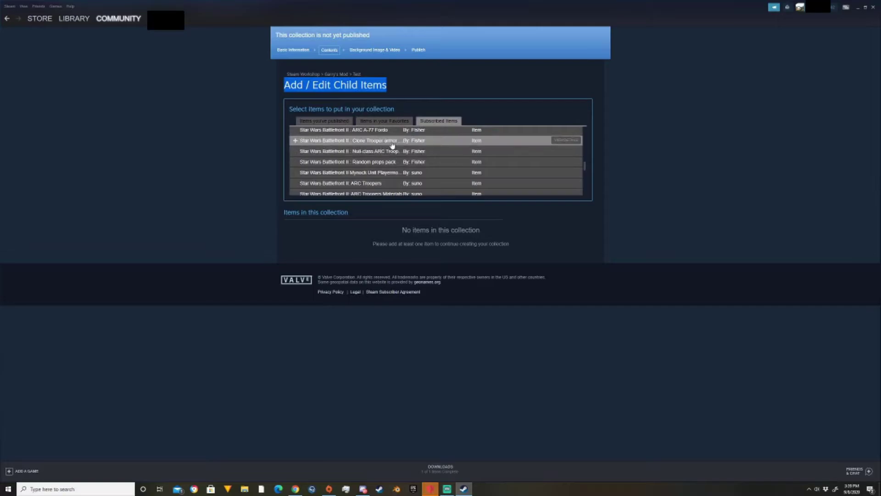
- View the details of the subscribed item "Star Wars Battlefront II : Clone Trooper armor" and close them again
left_click(562, 139)
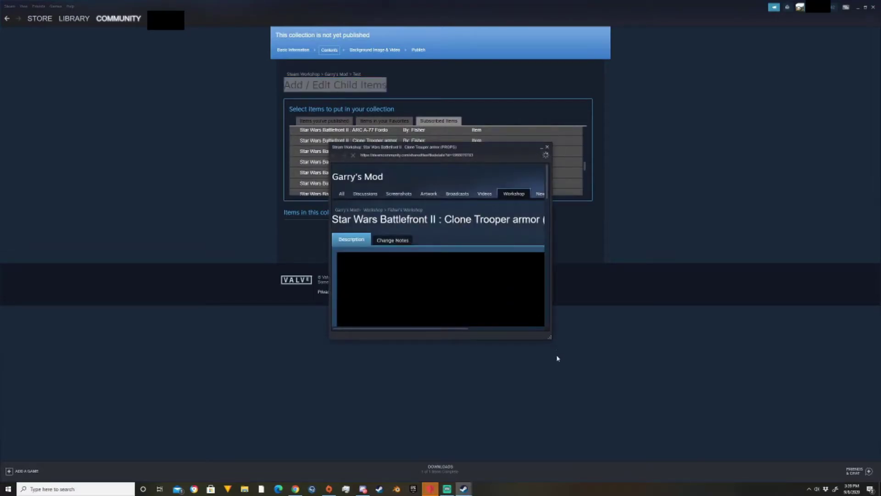
left_click(630, 147)
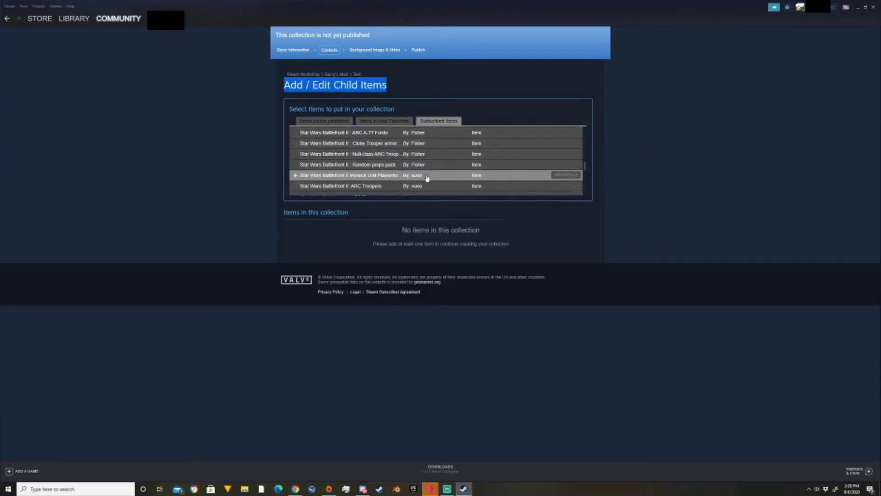
- Check the details of the subscribed item "Star Wars - EA Battlefront 2: Phase1 501st Trooper Pack [Playermodel]" and add it to the collection
scroll(409, 160, "up", 3)
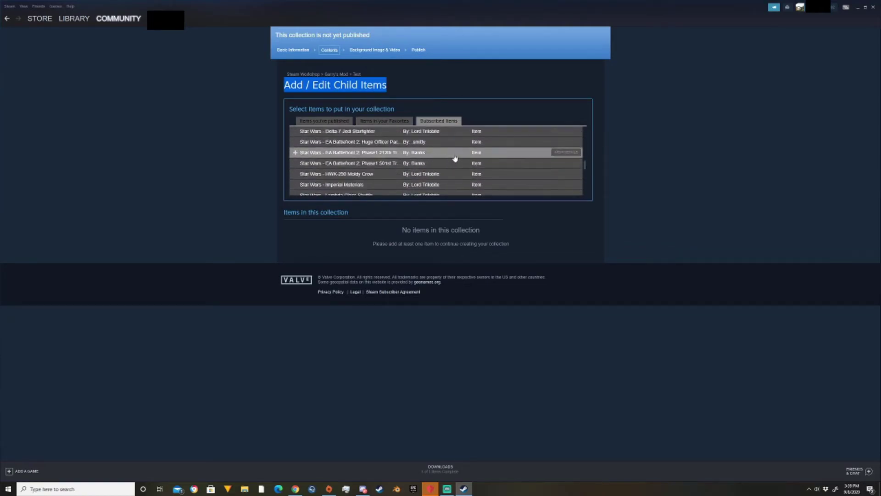
scroll(444, 157, "up", 15)
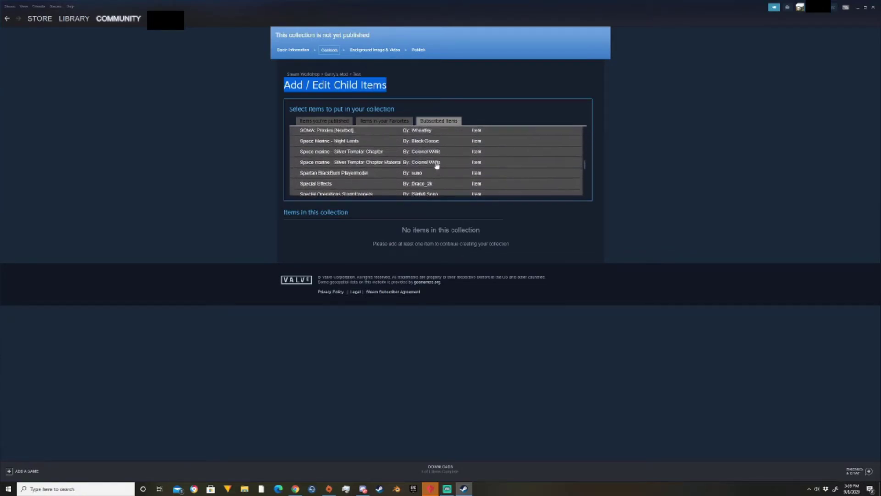
scroll(437, 165, "up", 2)
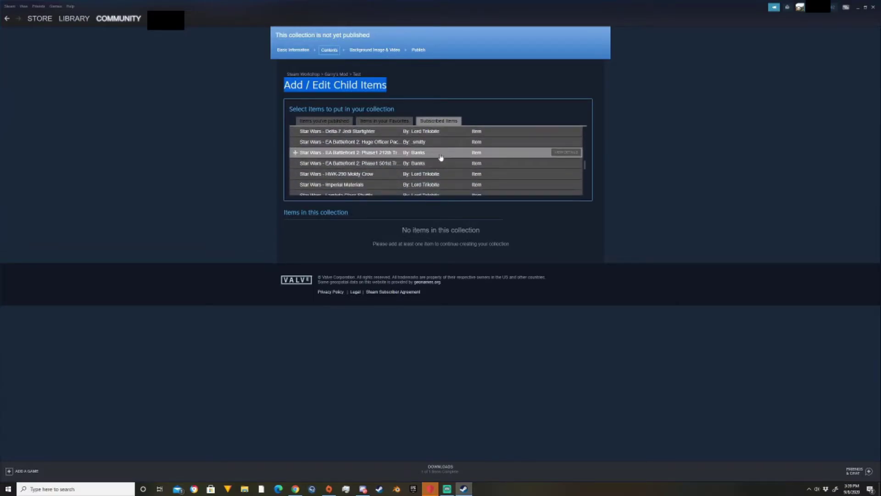
left_click(564, 163)
left_click(547, 148)
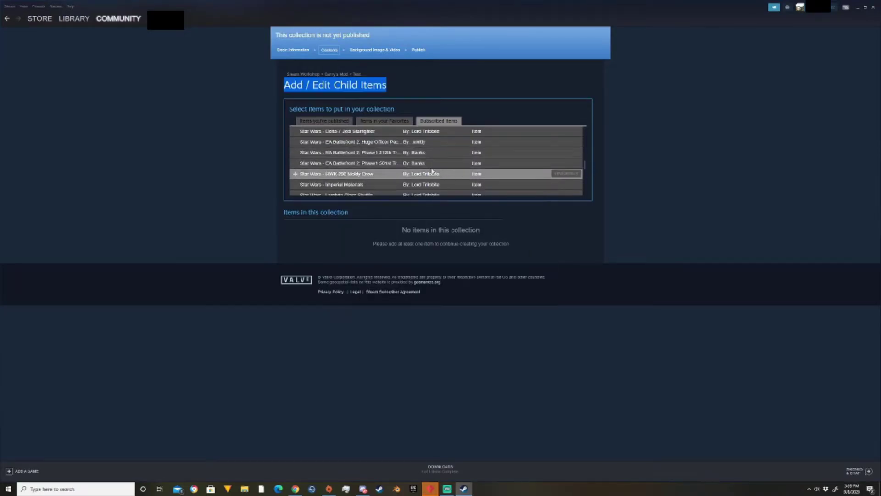
left_click(296, 164)
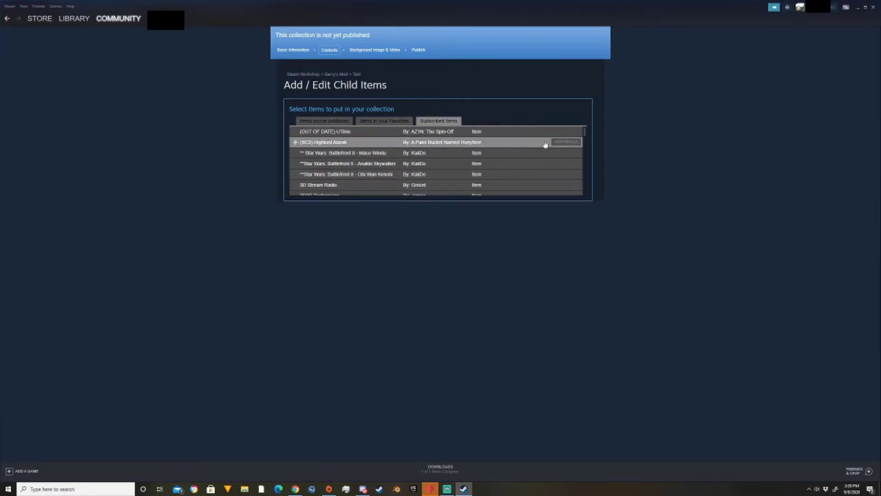
mouse_move(295, 255)
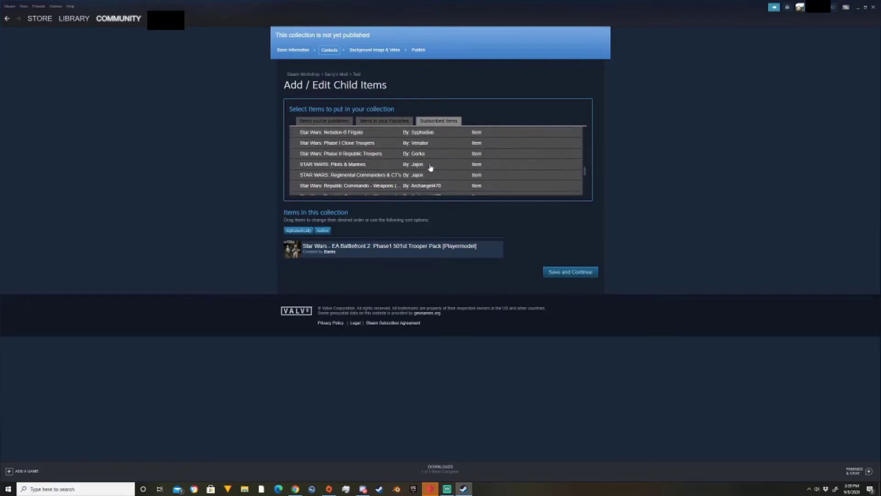
- Examine the Star Wars entries among the subscribed items and view the details of "Star Wars Weapons"
scroll(430, 168, "down", 2)
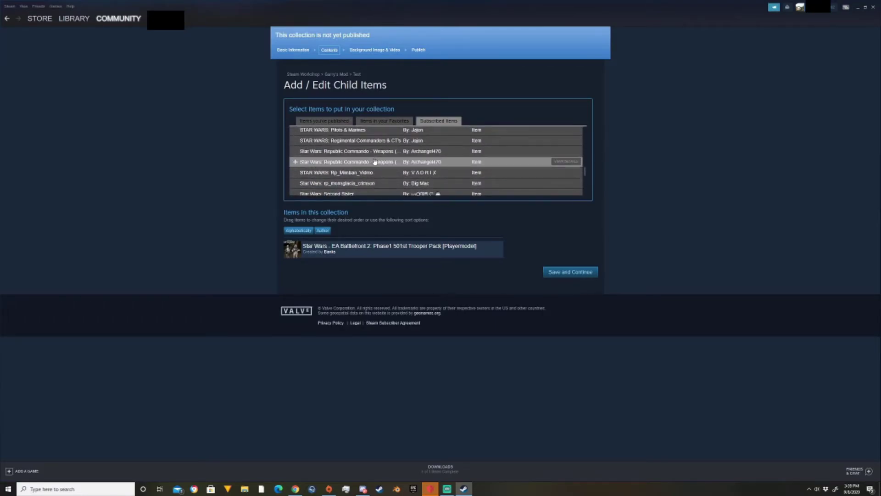
scroll(373, 161, "down", 10)
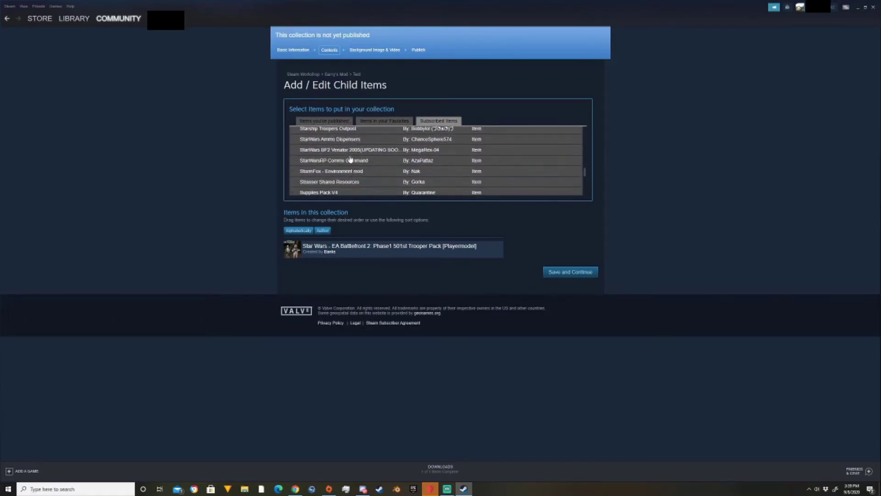
scroll(350, 161, "up", 5)
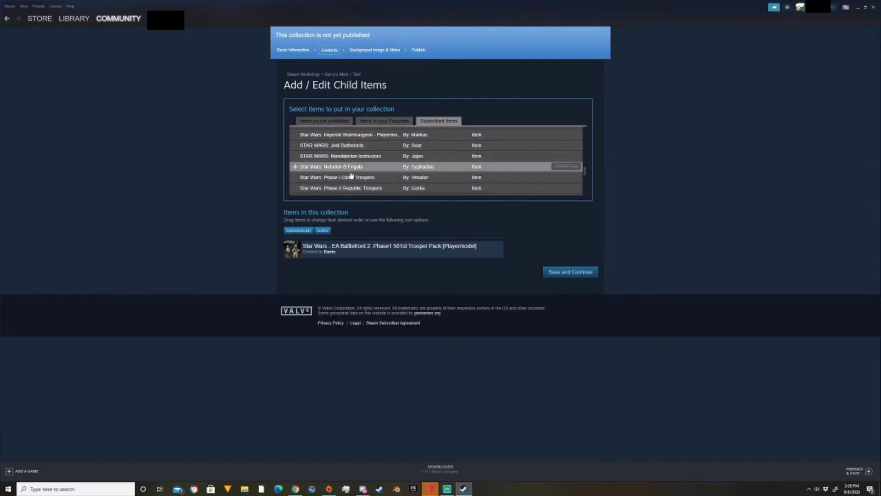
scroll(353, 173, "up", 3)
scroll(356, 169, "up", 6)
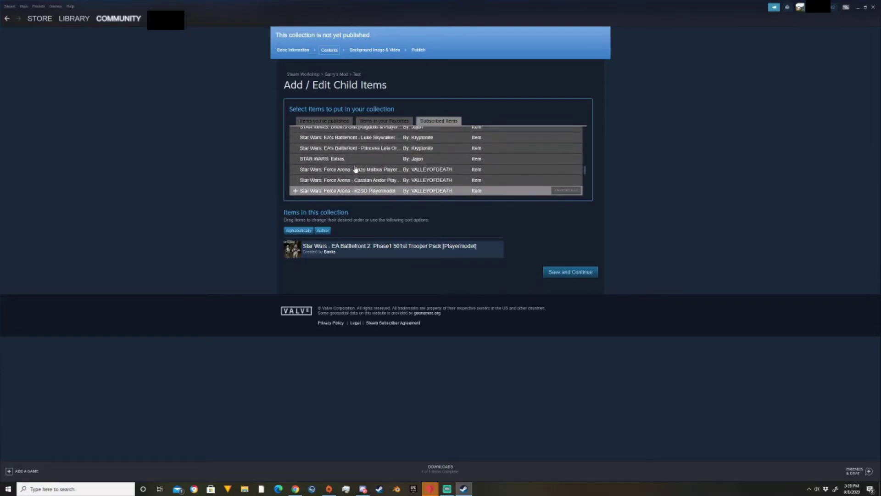
scroll(356, 169, "up", 2)
scroll(355, 169, "down", 10)
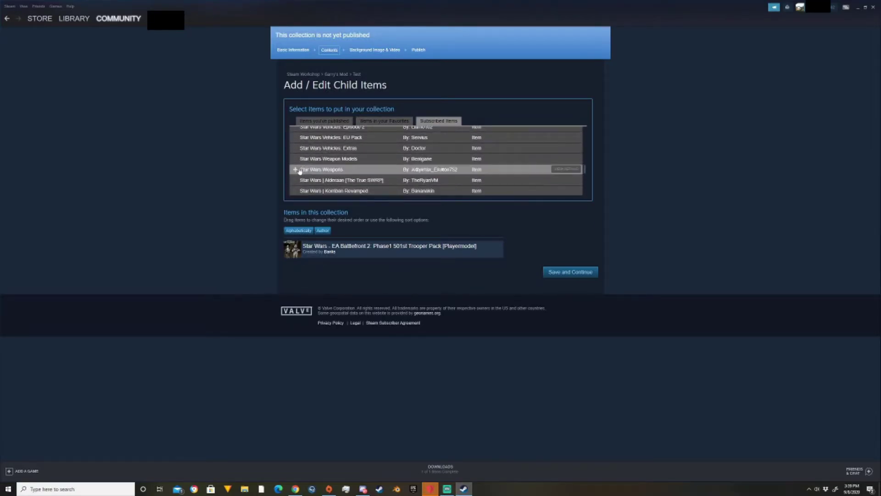
left_click(563, 171)
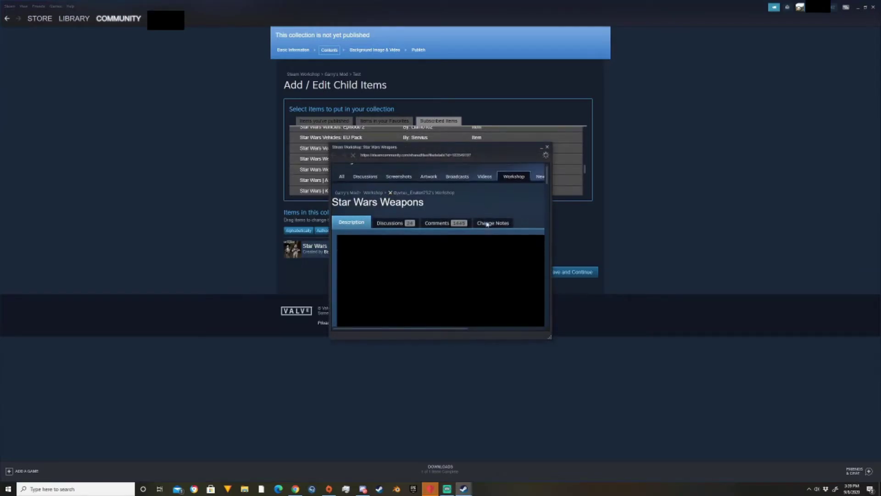
scroll(520, 177, "down", 2)
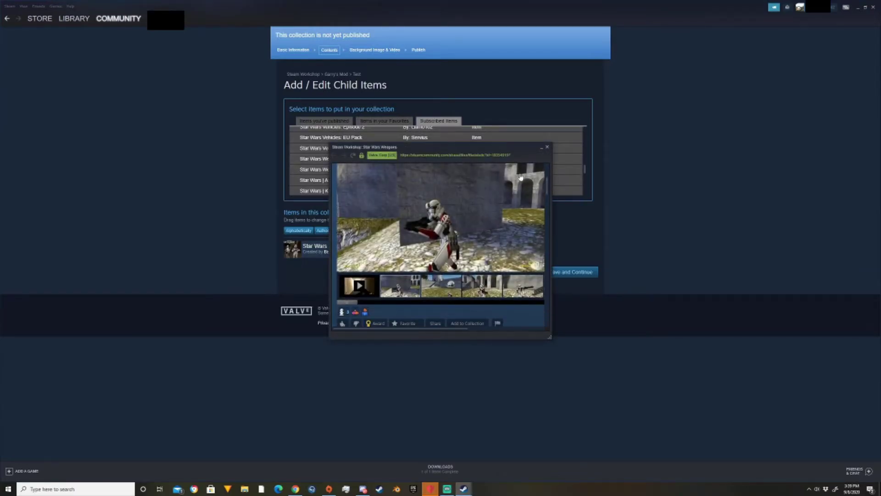
left_click(547, 147)
- Add the subscribed item "TFA Base [ Reduxed ]" to the collection
scroll(367, 172, "up", 10)
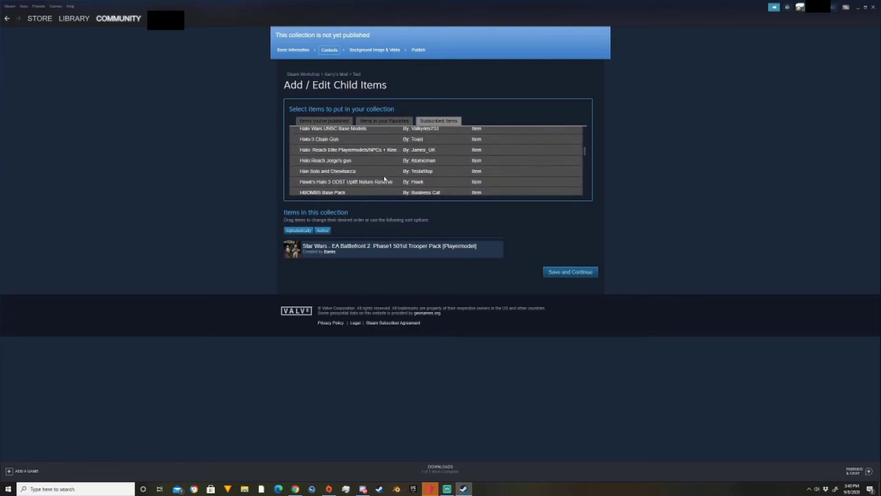
scroll(385, 179, "down", 15)
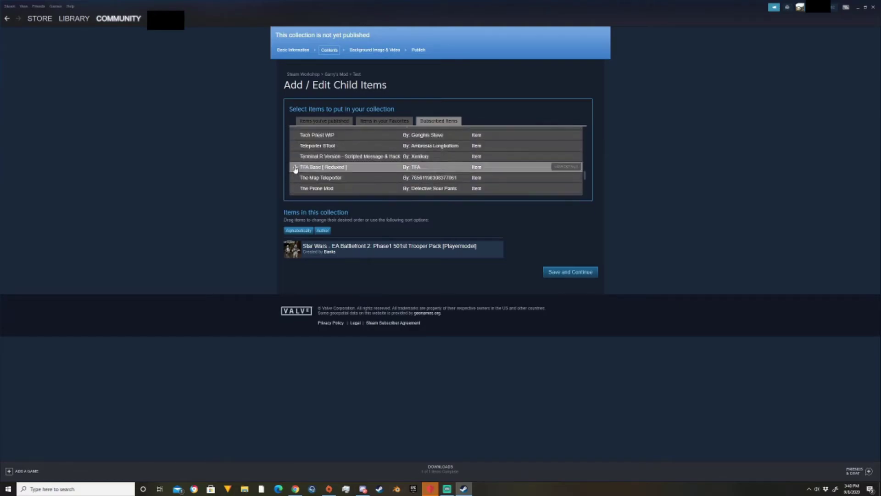
left_click(295, 168)
- Check the details of the subscribed item "[ TFA Star Wars ] Expanded Weapons Pack" and add it to the collection
scroll(432, 184, "up", 8)
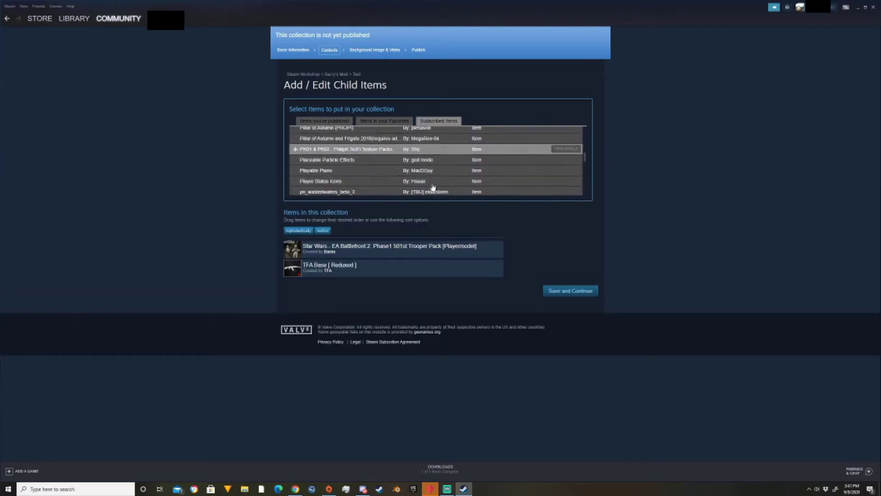
scroll(433, 187, "down", 10)
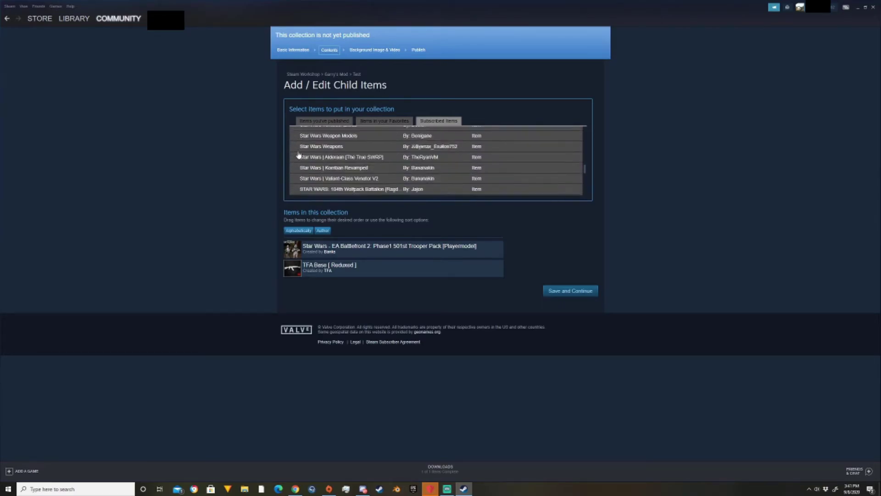
scroll(325, 145, "down", 15)
left_click(316, 147)
scroll(478, 143, "down", 10)
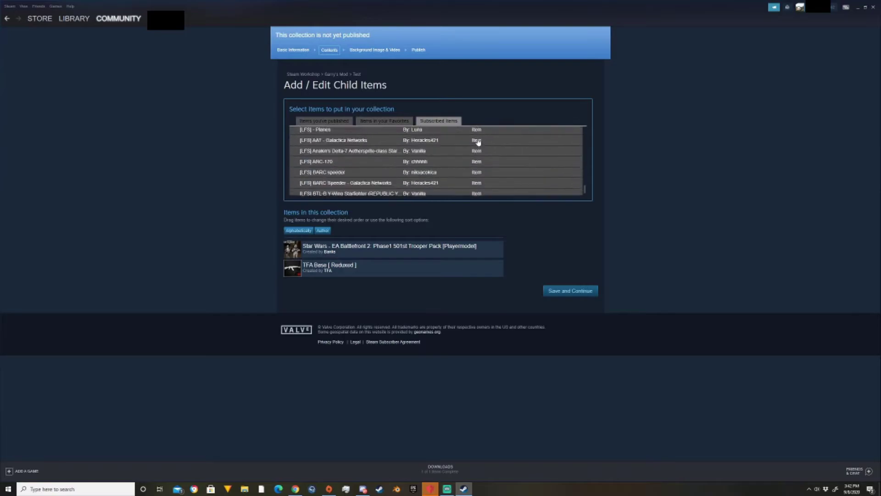
scroll(478, 143, "up", 6)
left_click(465, 160)
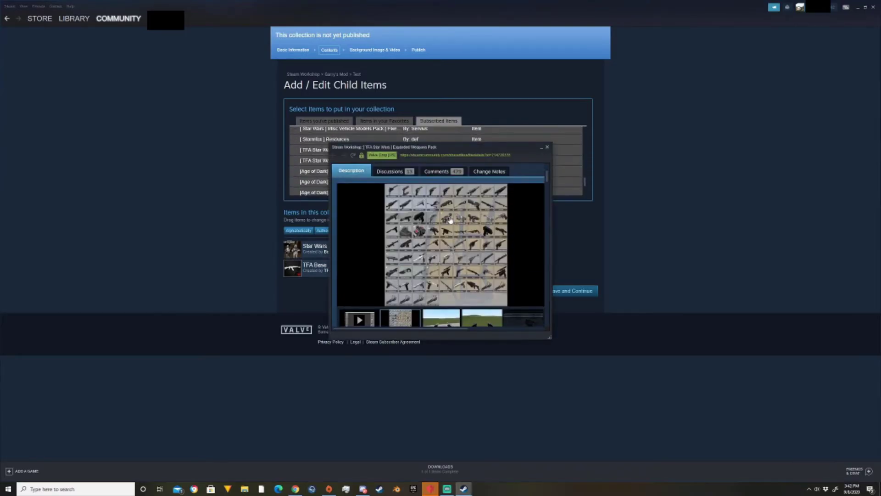
left_click(297, 150)
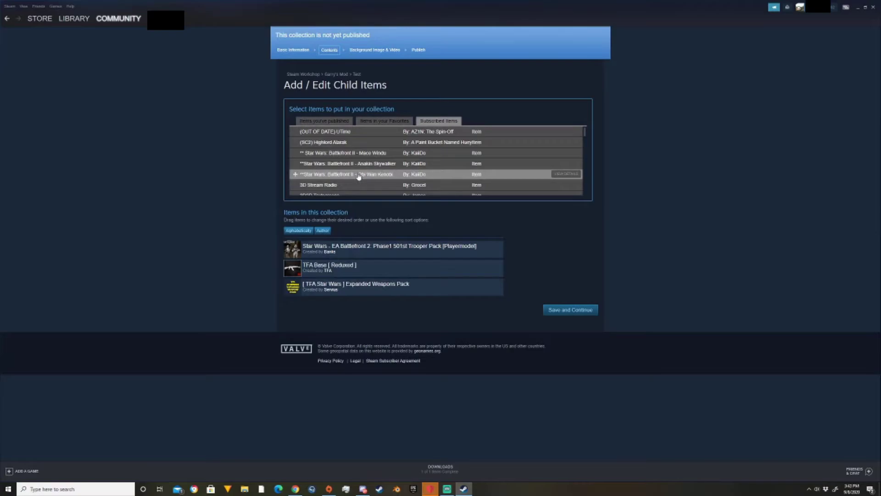
- Examine the whole list of subscribed items for further candidates for the collection
scroll(359, 177, "down", 3)
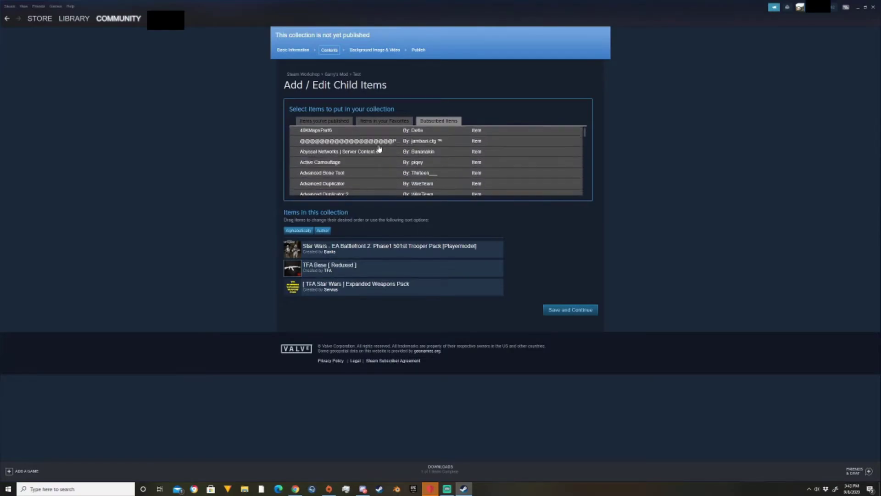
scroll(379, 147, "down", 3)
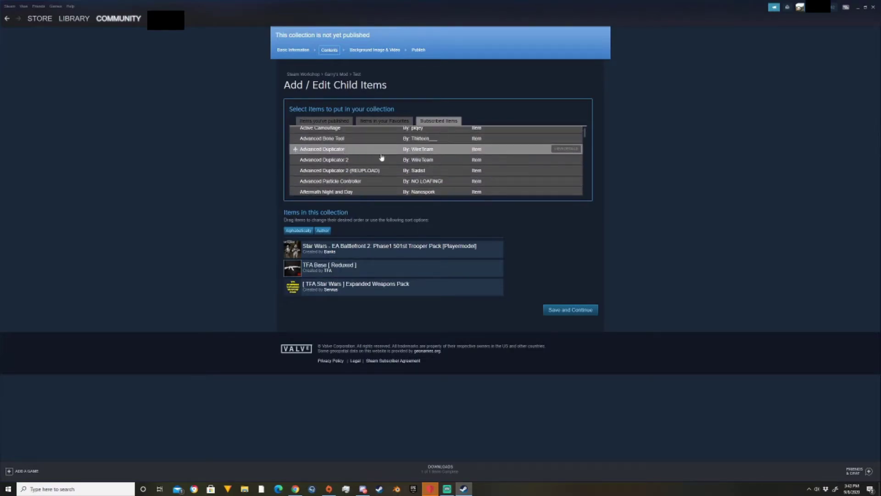
scroll(338, 173, "down", 5)
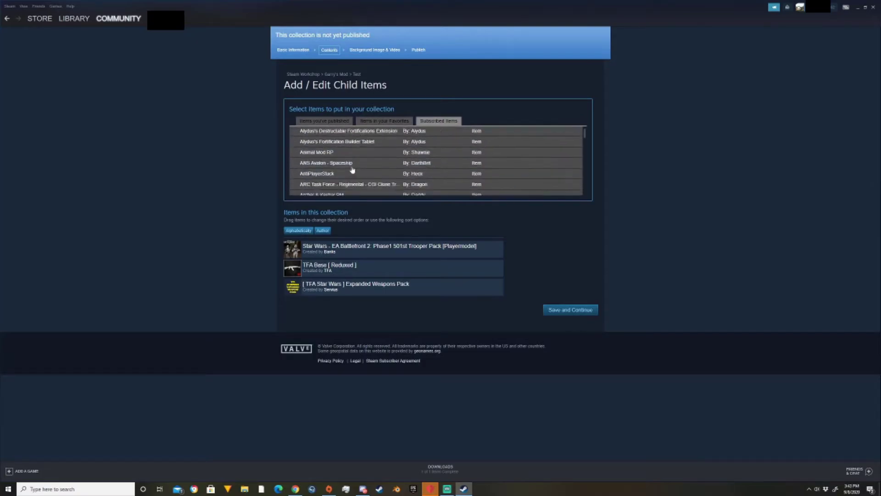
left_click_drag(585, 135, 585, 186)
scroll(444, 166, "up", 5)
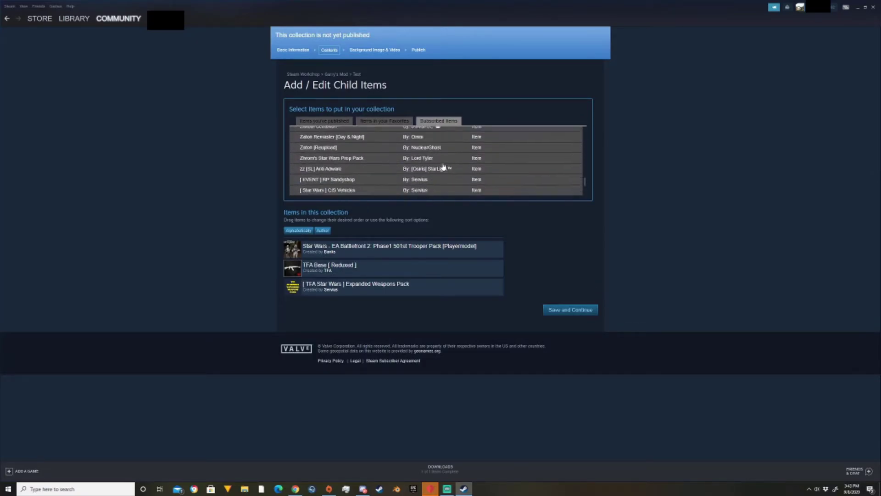
scroll(443, 166, "up", 10)
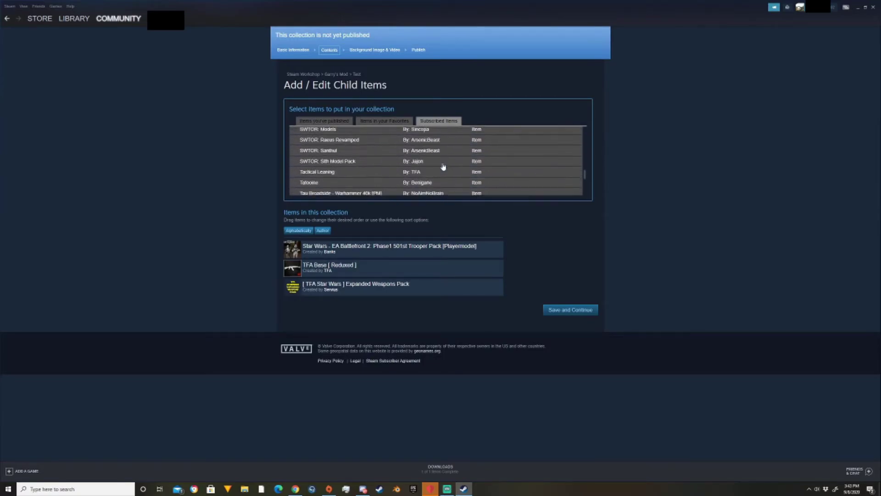
scroll(443, 167, "up", 10)
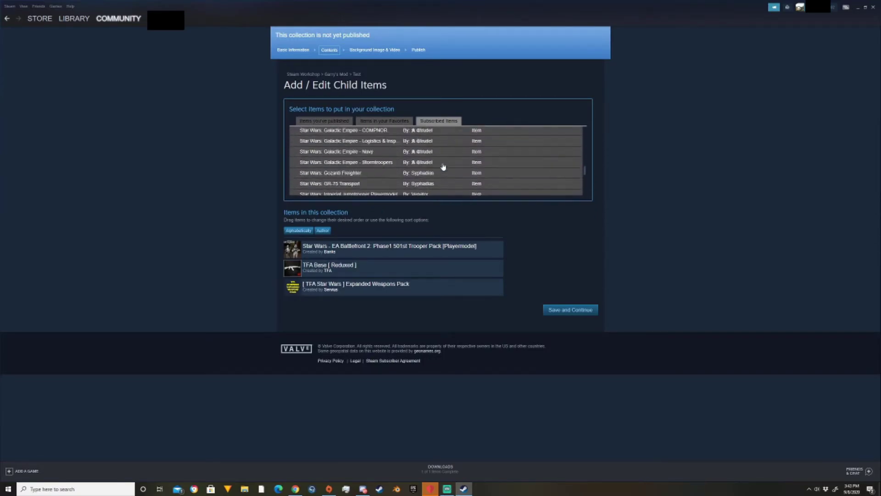
scroll(443, 167, "up", 10)
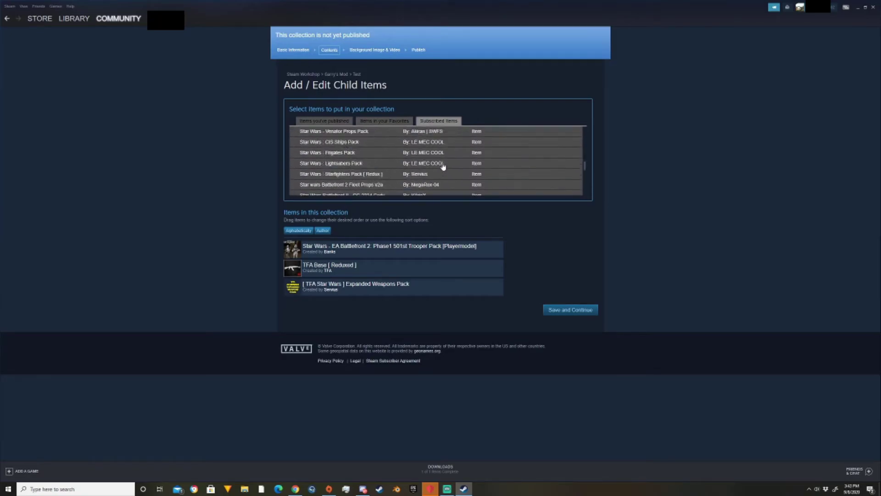
scroll(444, 167, "up", 10)
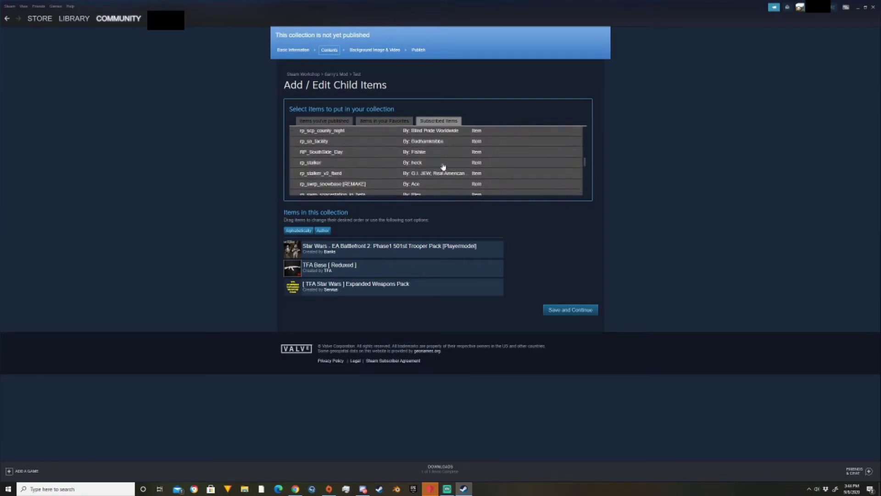
scroll(444, 167, "up", 10)
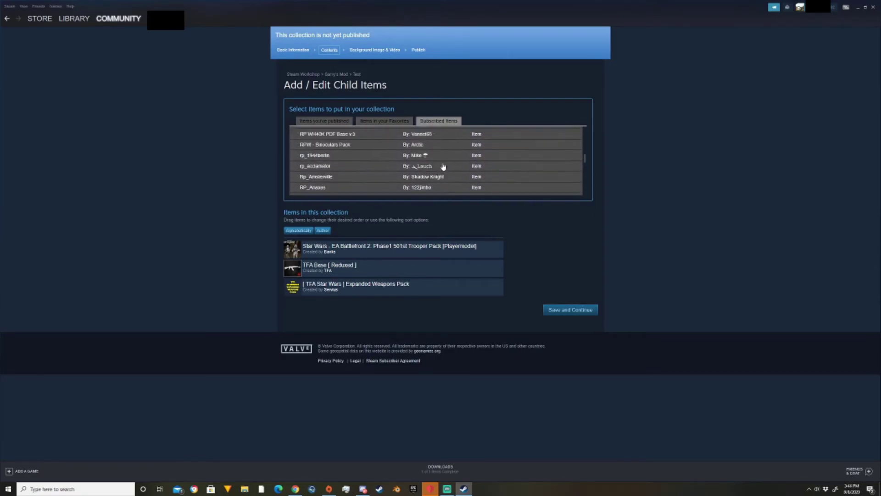
scroll(443, 167, "up", 3)
scroll(443, 169, "down", 3)
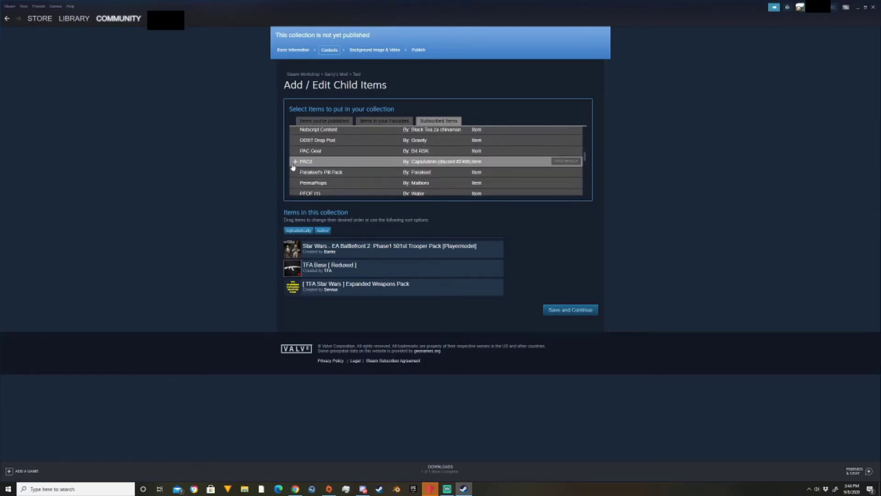
mouse_move(402, 252)
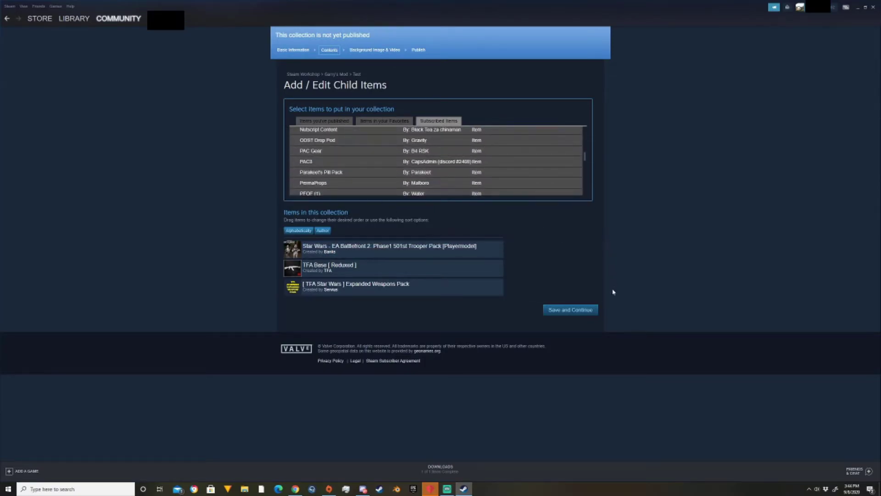
- Save the collection's contents, continue to the background image stage and review the collection's page
left_click(586, 311)
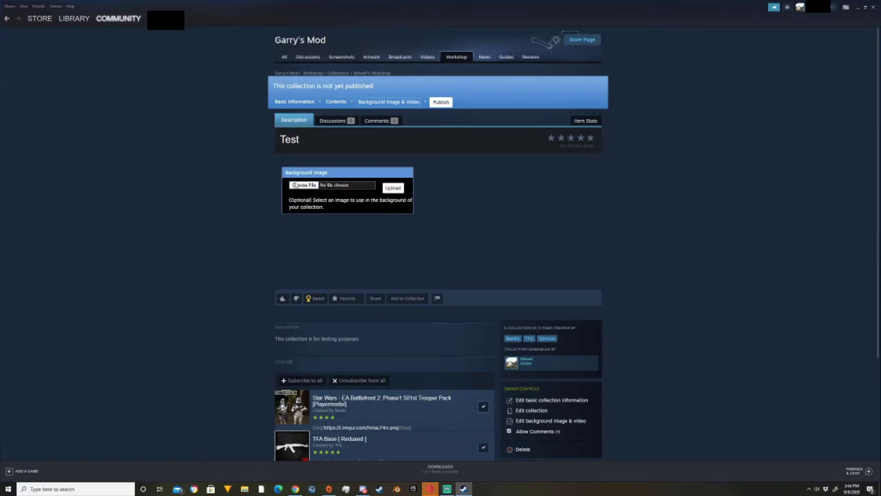
scroll(323, 213, "down", 2)
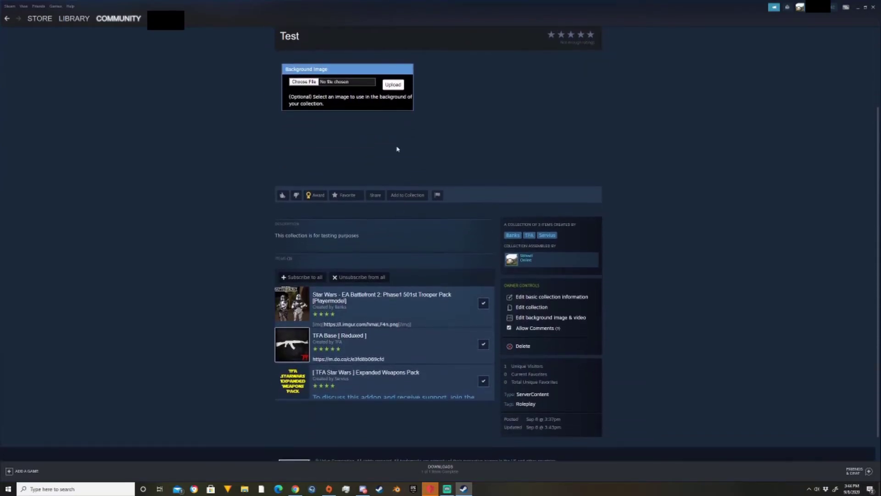
- Review the description of the "Test" collection and publish the collection without a background image
left_click_drag(277, 235, 350, 236)
scroll(448, 153, "up", 2)
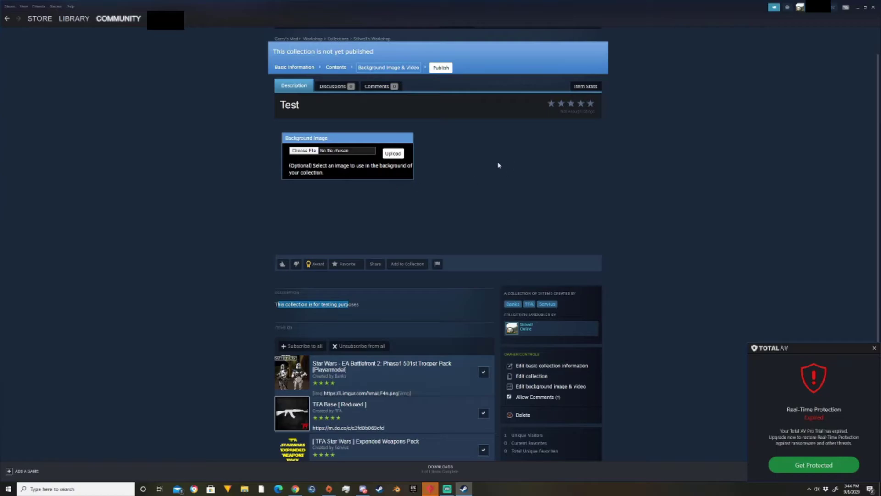
left_click(440, 165)
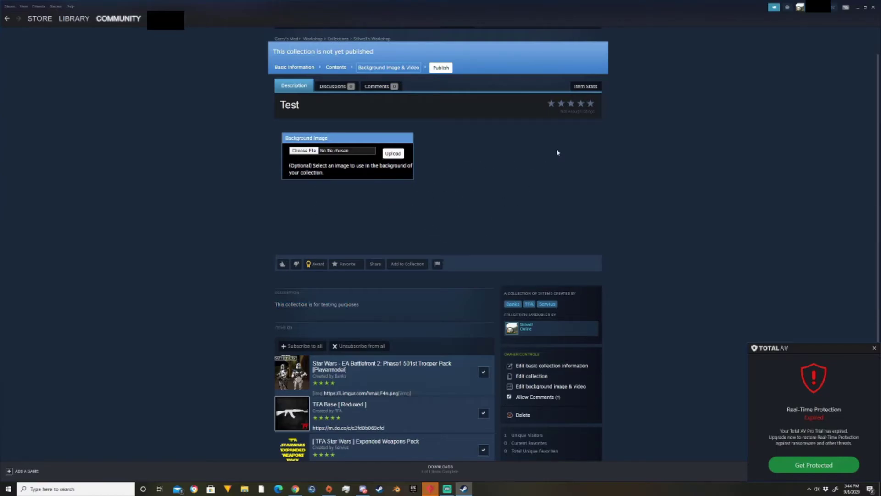
left_click(440, 69)
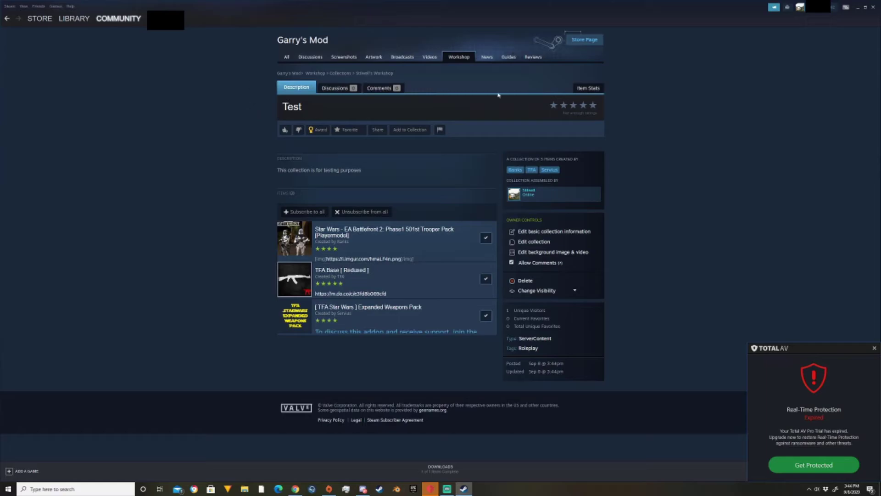
- Dismiss the antivirus notification and copy the page URL of the published "Test" collection
left_click(874, 348)
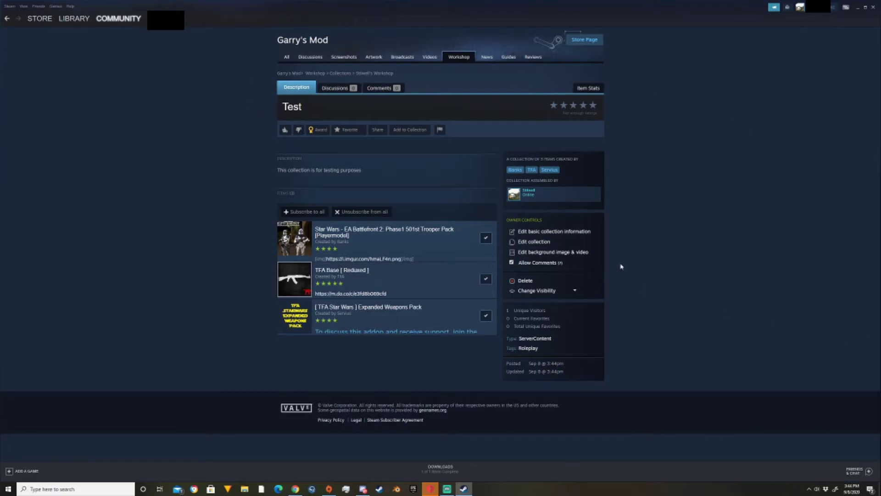
right_click(644, 229)
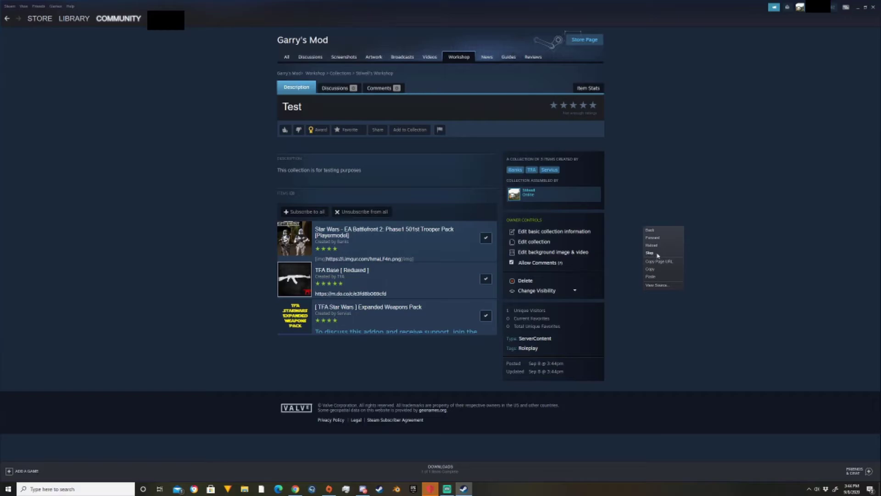
left_click(664, 270)
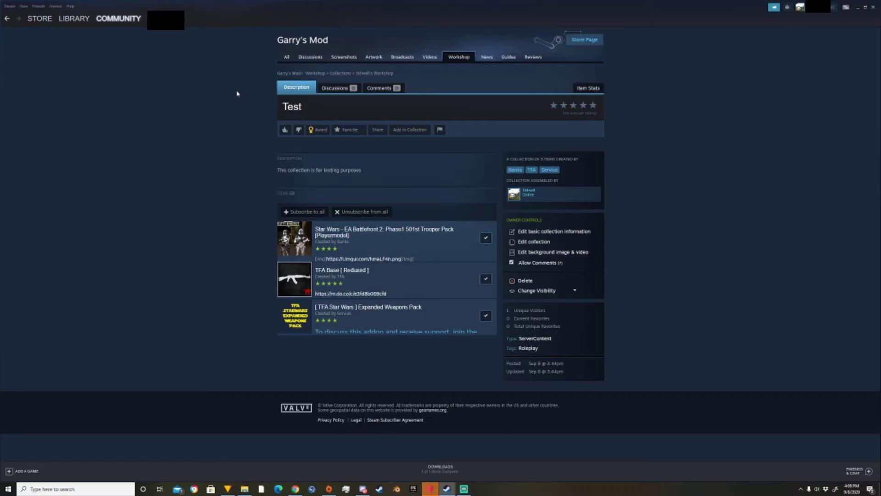
- Go back to the Garry's Mod Workshop, open your favorites and show the favorited collections
left_click(315, 75)
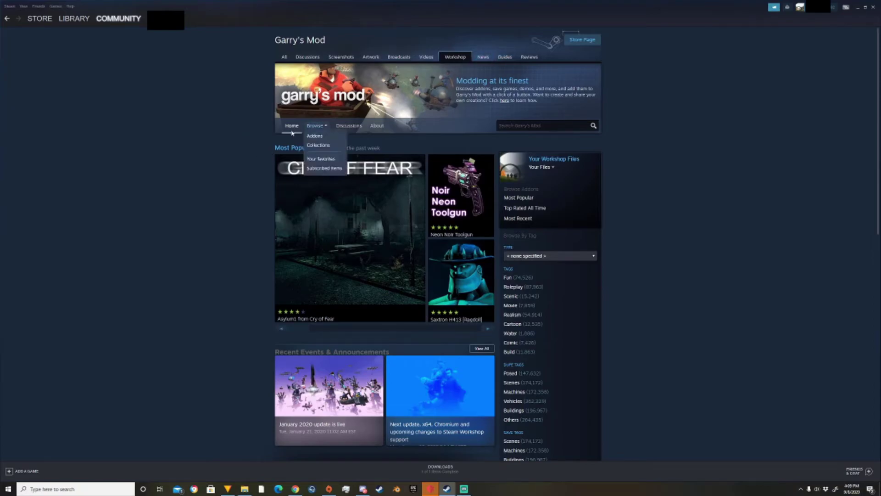
mouse_move(323, 129)
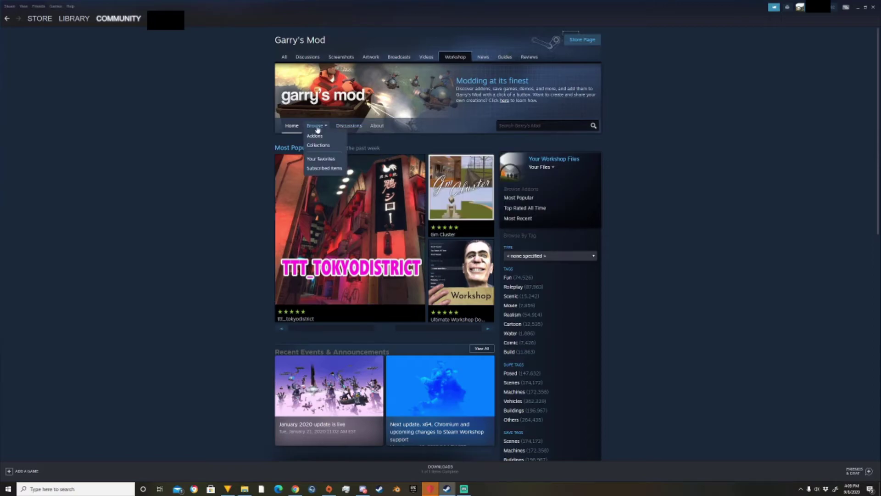
left_click(325, 160)
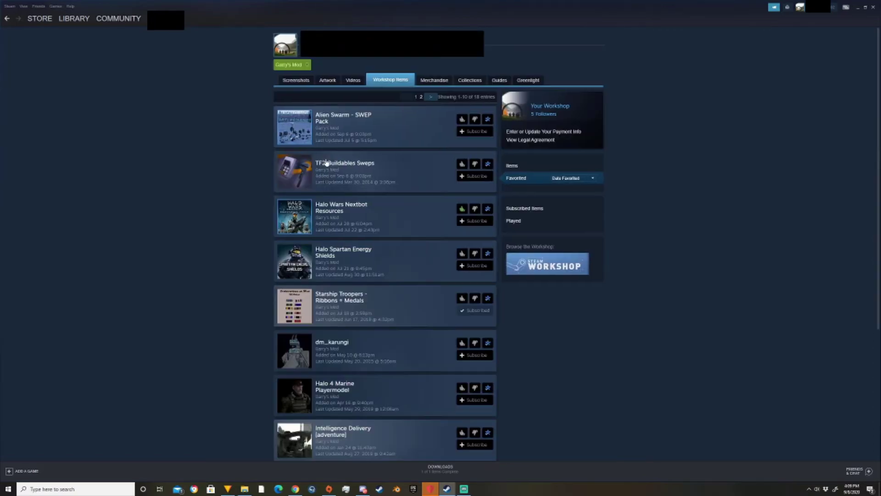
left_click(483, 81)
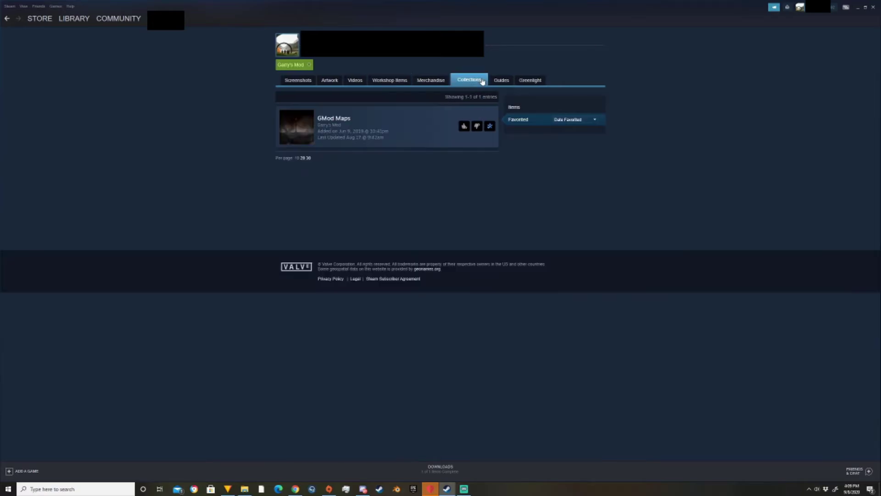
- Switch to your own collections, look through the list and open the "Test" collection
left_click(513, 109)
scroll(370, 139, "down", 3)
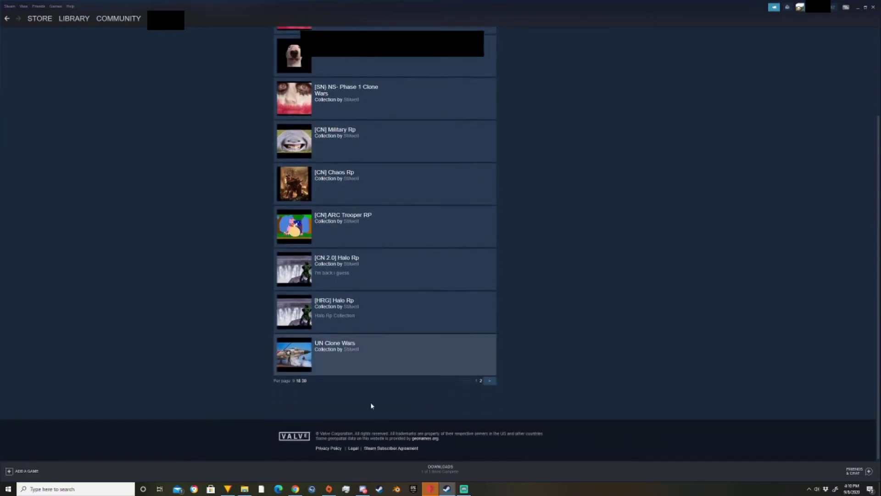
scroll(370, 395, "up", 3)
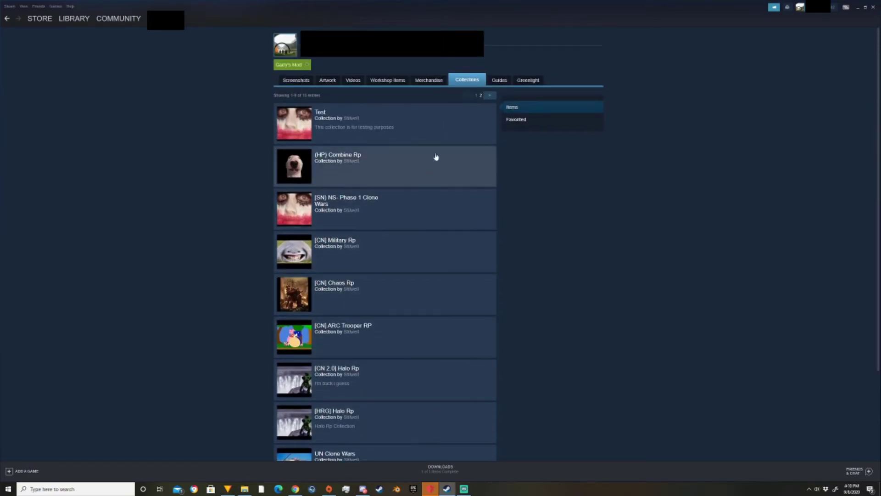
left_click(317, 116)
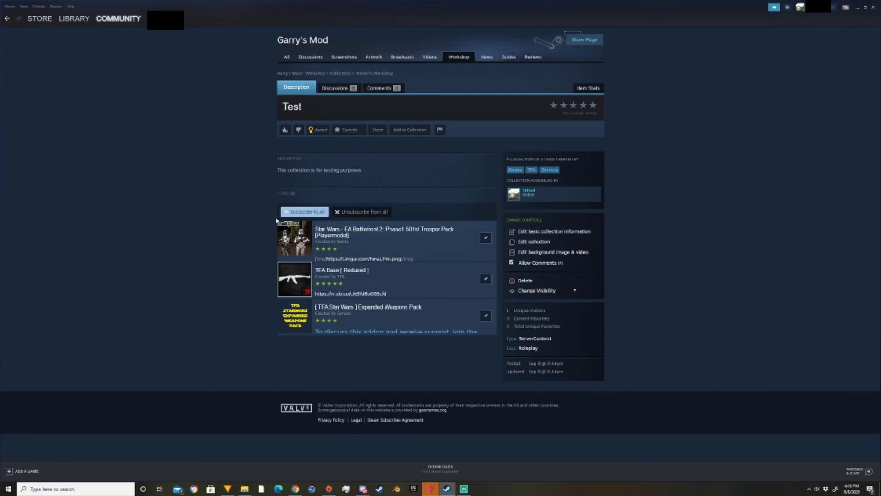
- Switch to the server's startup parameters on dino.gg and clear the Workshop collection ID
mouse_move(296, 317)
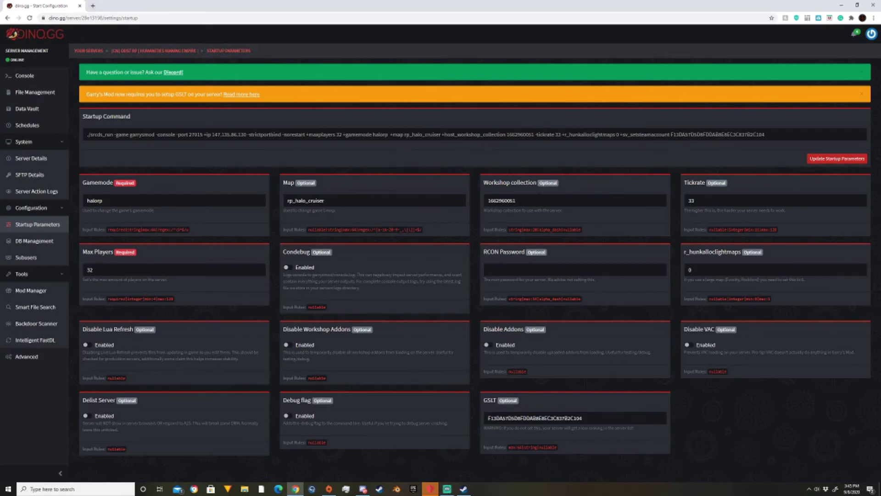
double_click(502, 200)
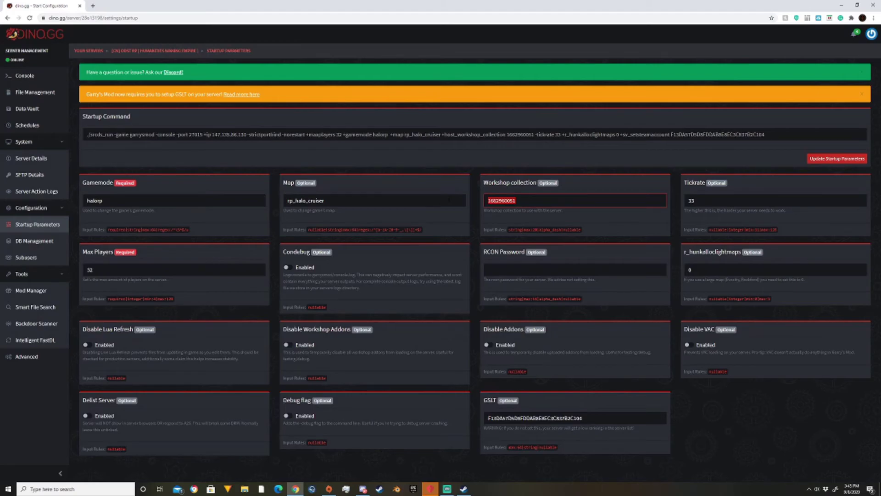
key("BackSpace")
left_click(584, 186)
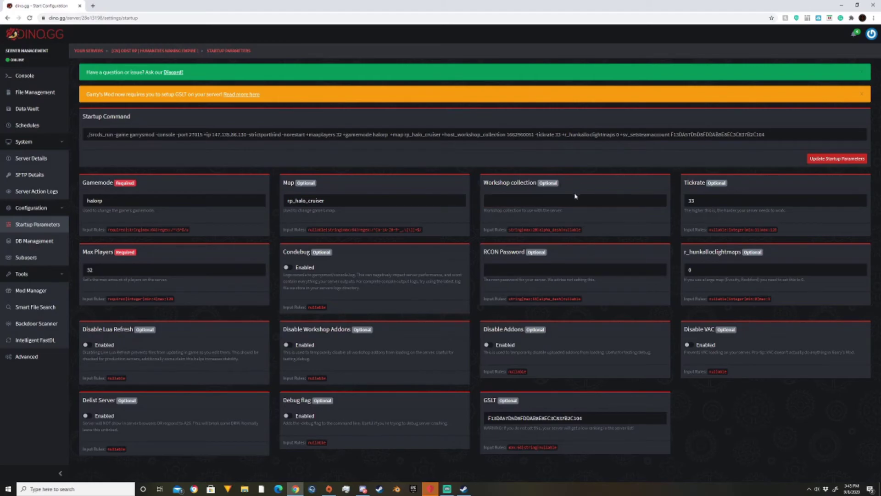
- View the saved entries suggested for the Workshop collection parameter, leaving it empty
left_click(575, 198)
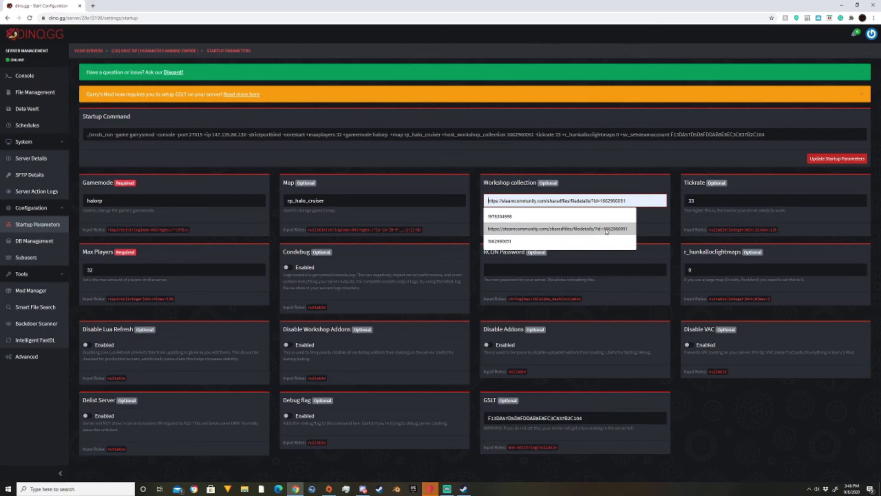
left_click(618, 192)
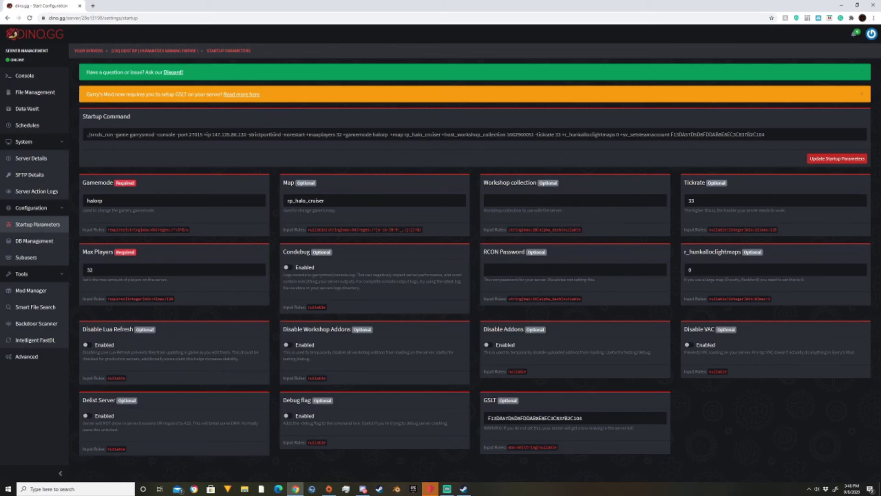
left_click(501, 201)
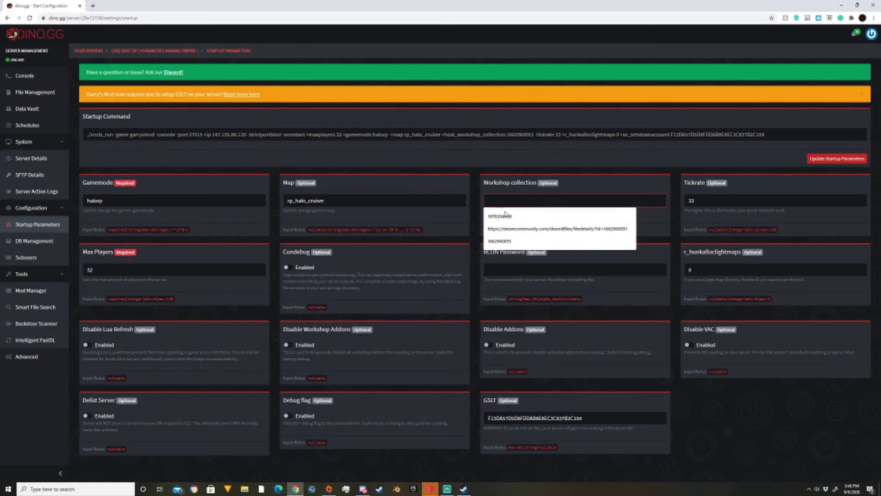
left_click(529, 155)
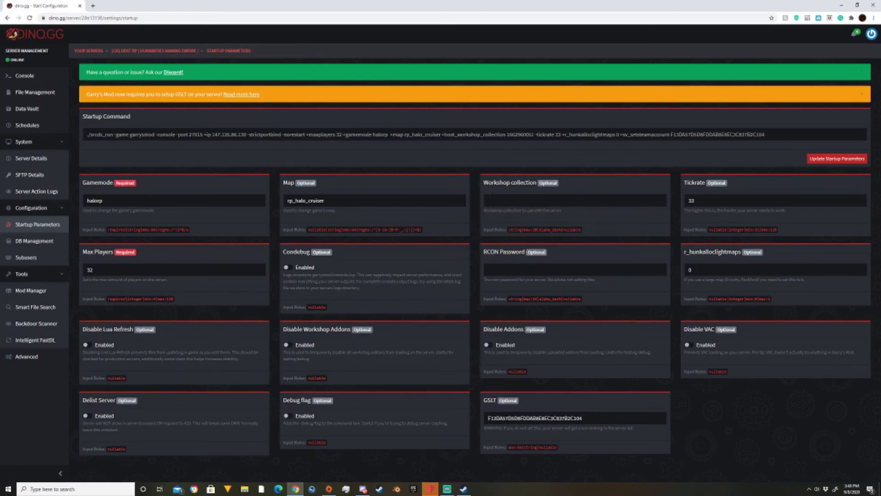